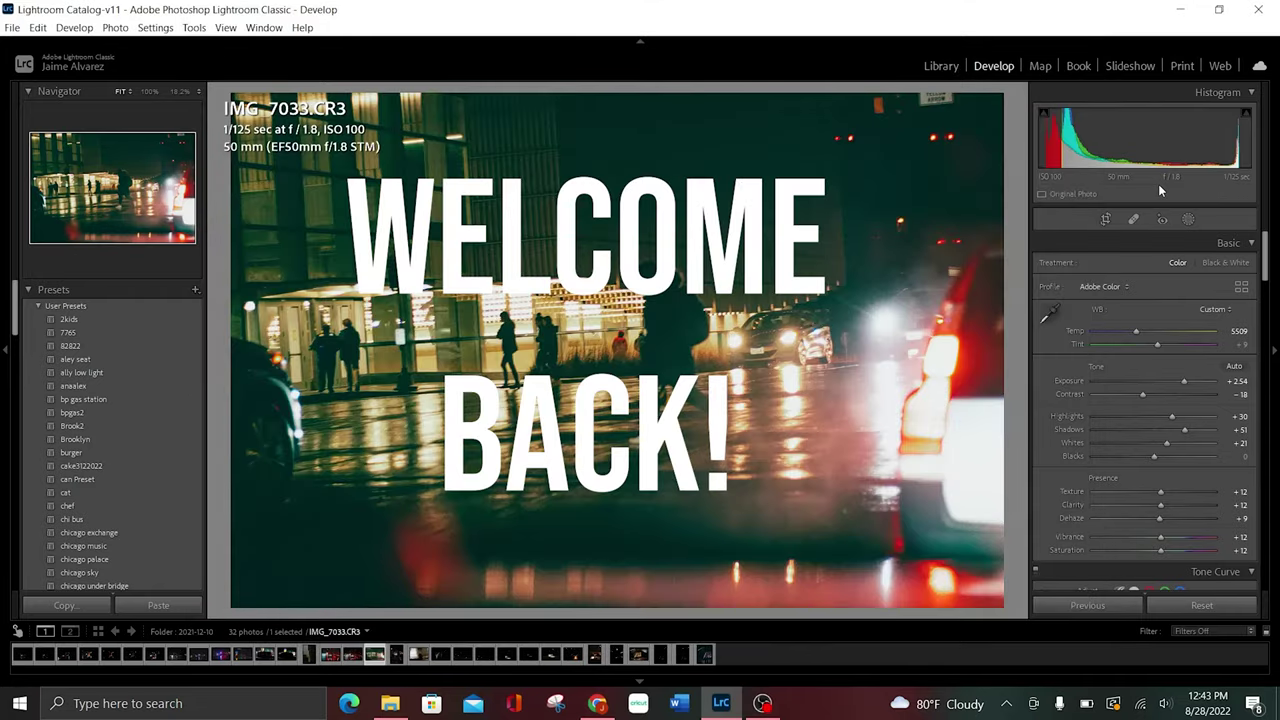
# Compare the edit against the original and collapse the left panel for more room.
pyautogui.press('\\')
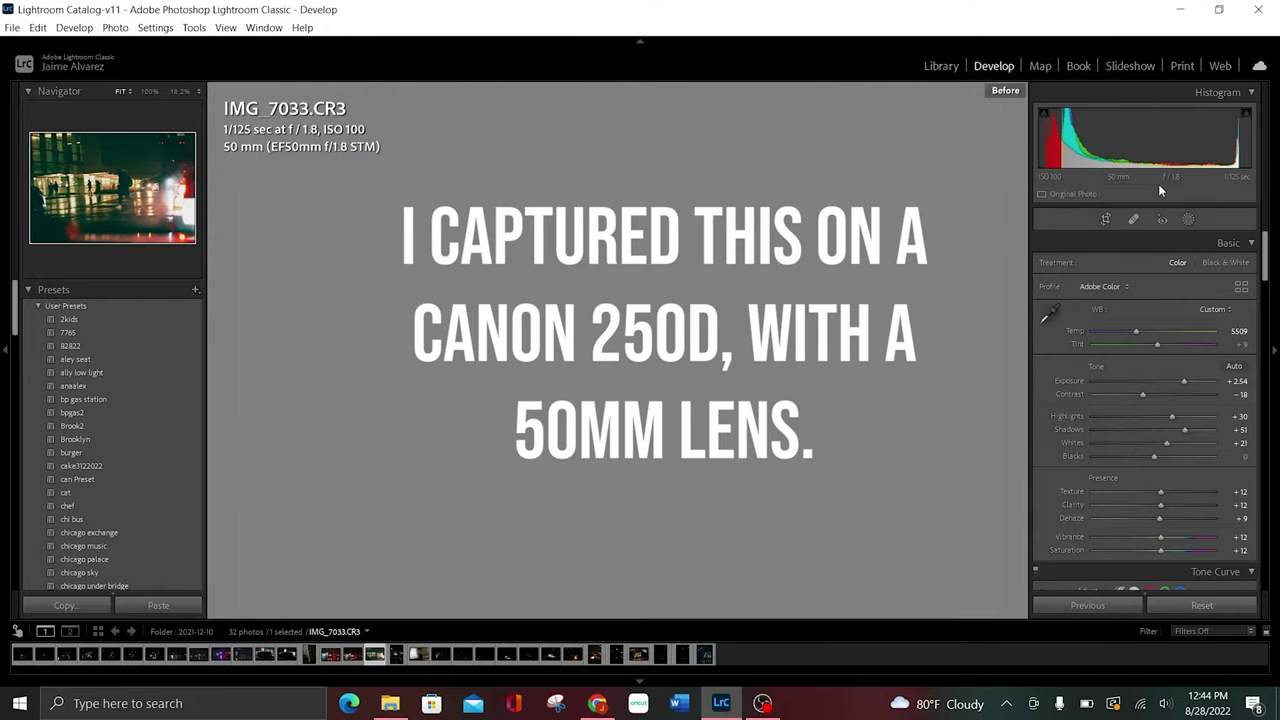
pyautogui.press('\\')
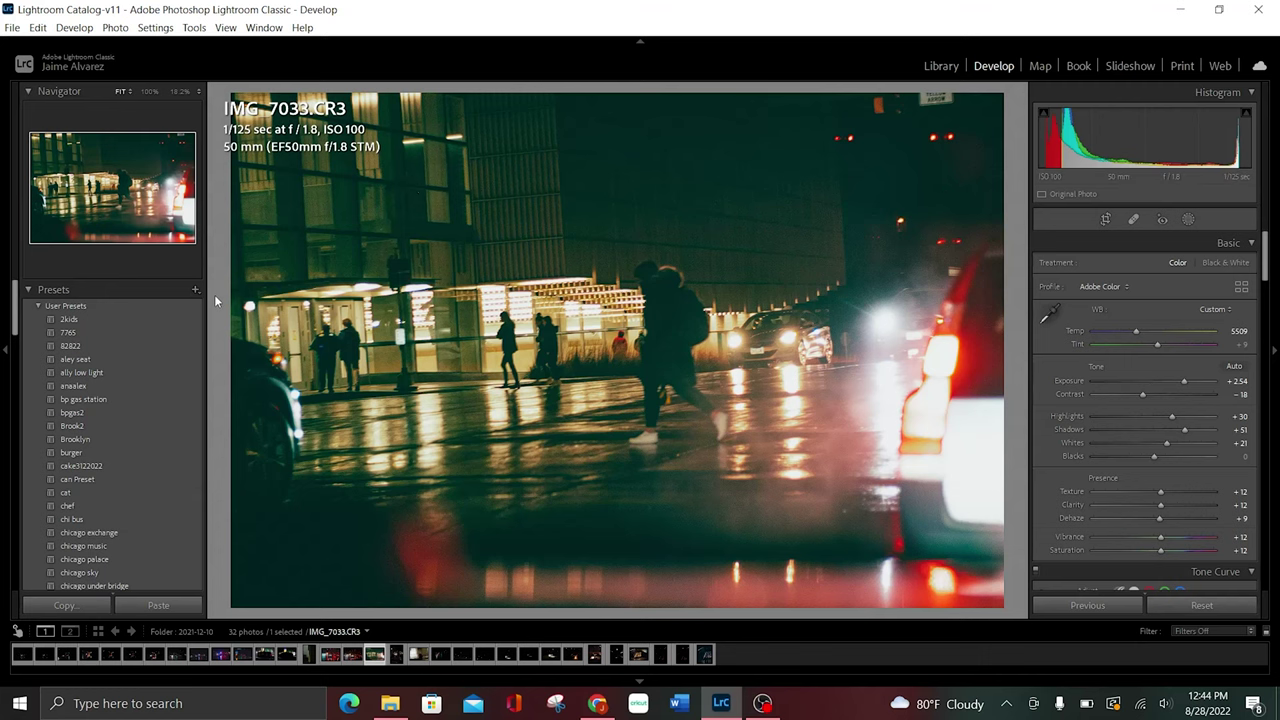
pyautogui.click(3, 356)
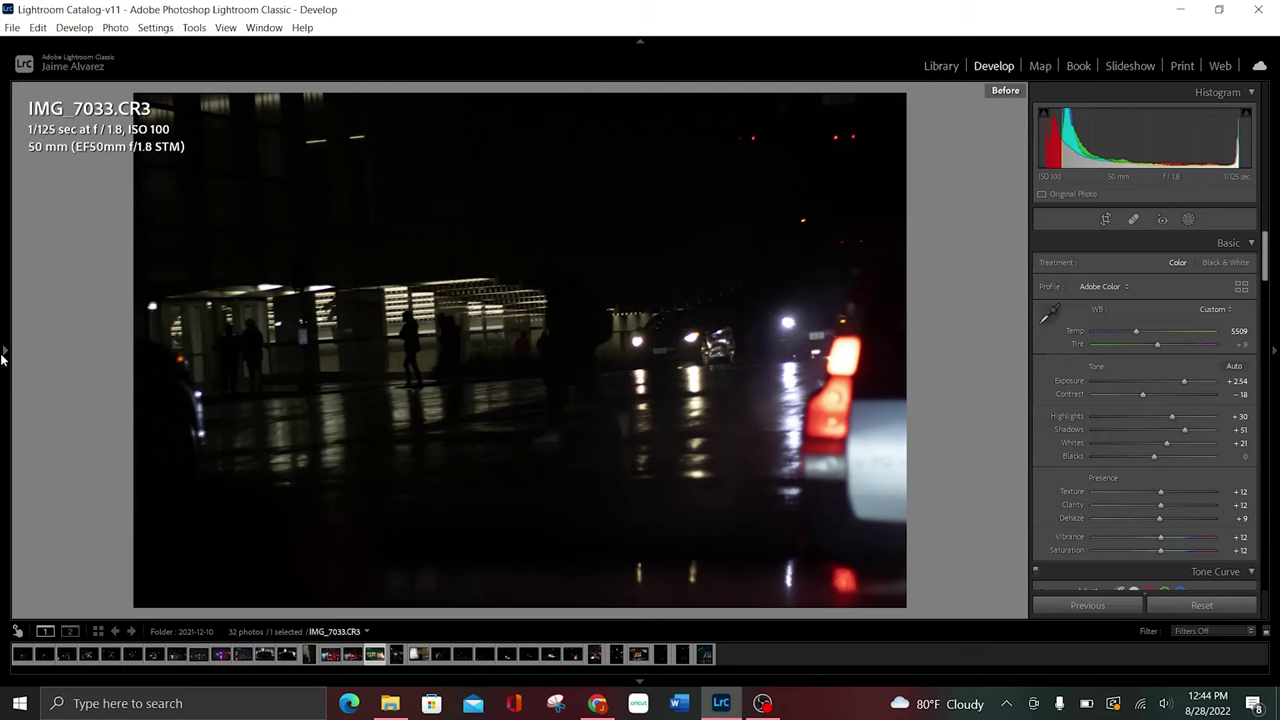
# Reset all develop settings, returning the photo to its dark as-shot state.
pyautogui.press('\\')
pyautogui.press('\\')
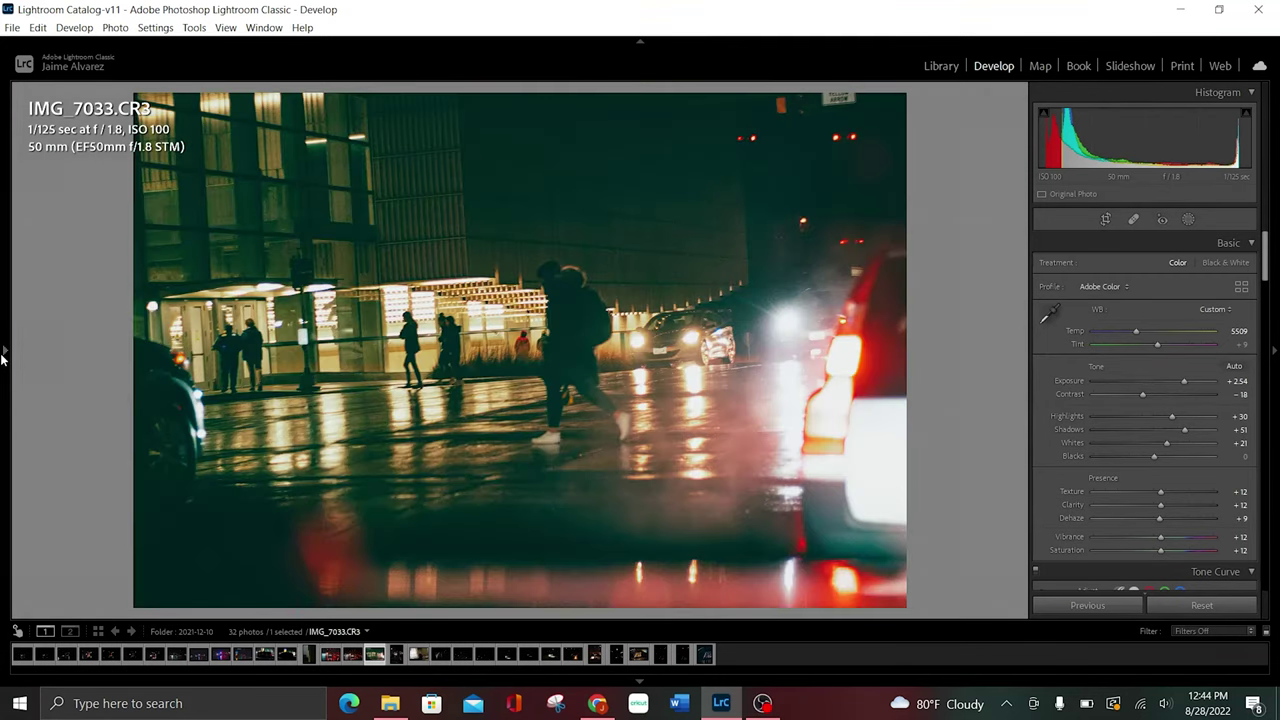
pyautogui.press('\\')
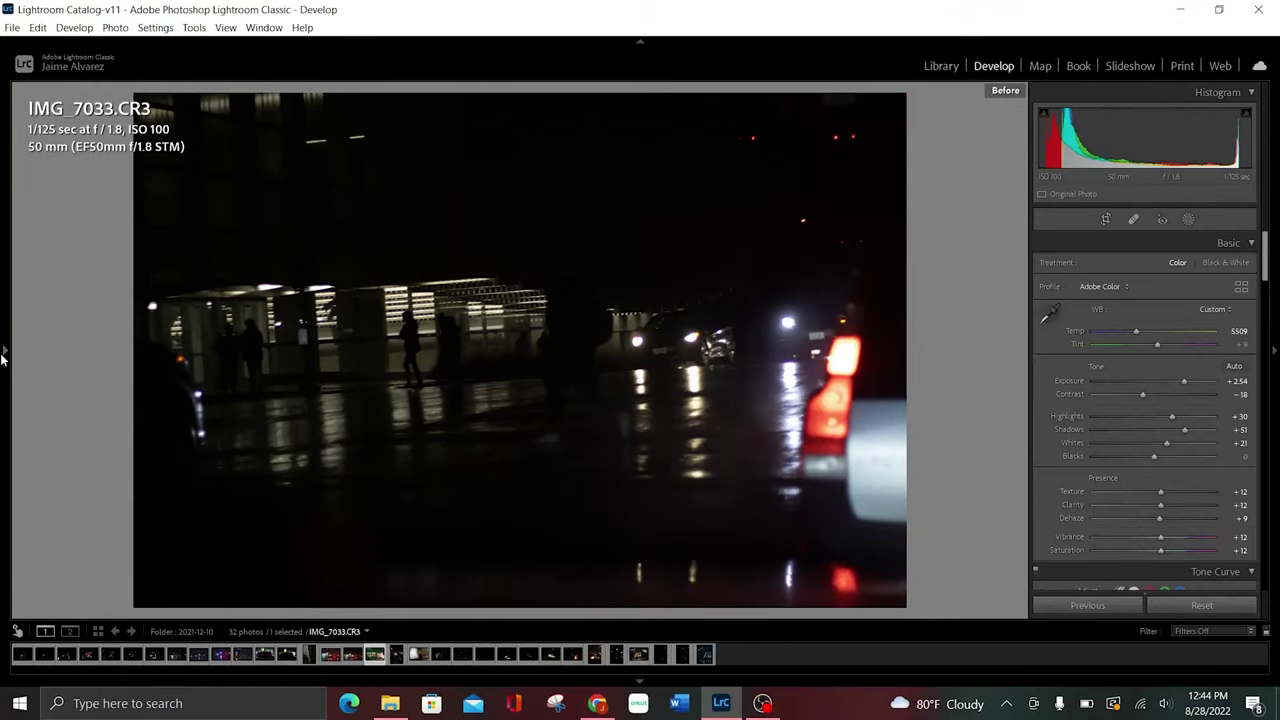
pyautogui.press('\\')
pyautogui.press('\\')
pyautogui.press('\\')
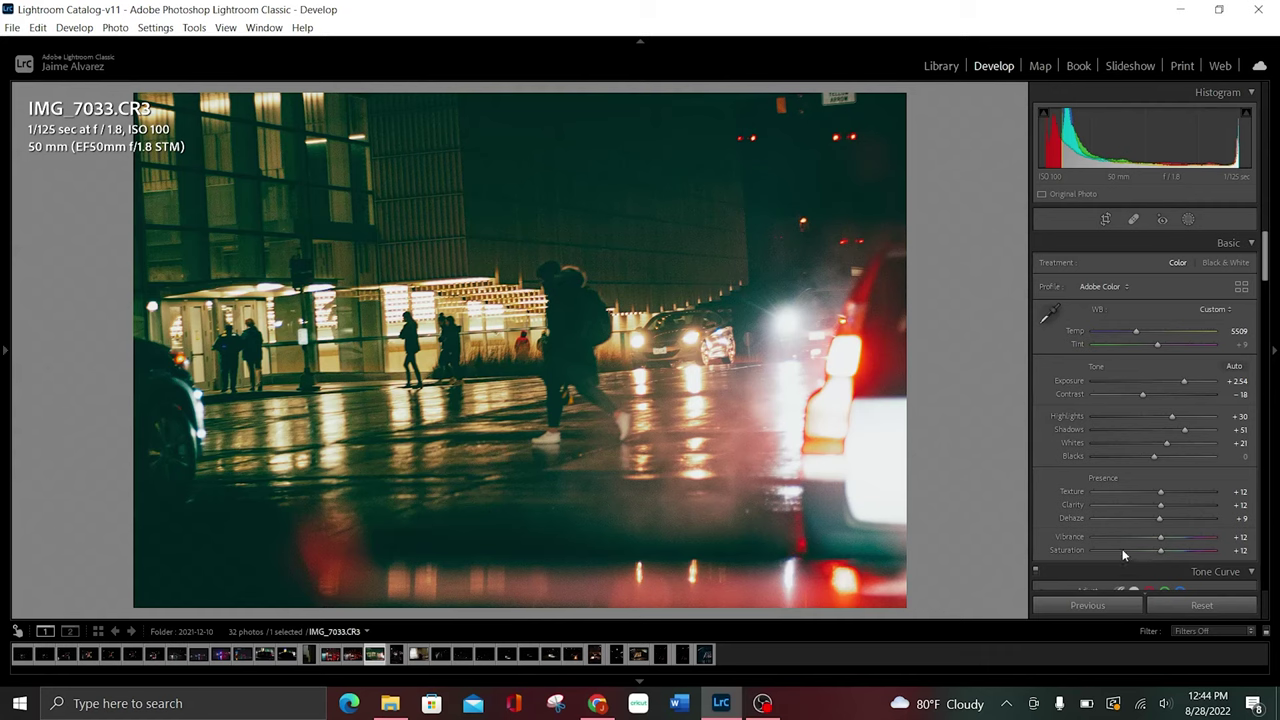
pyautogui.click(1166, 605)
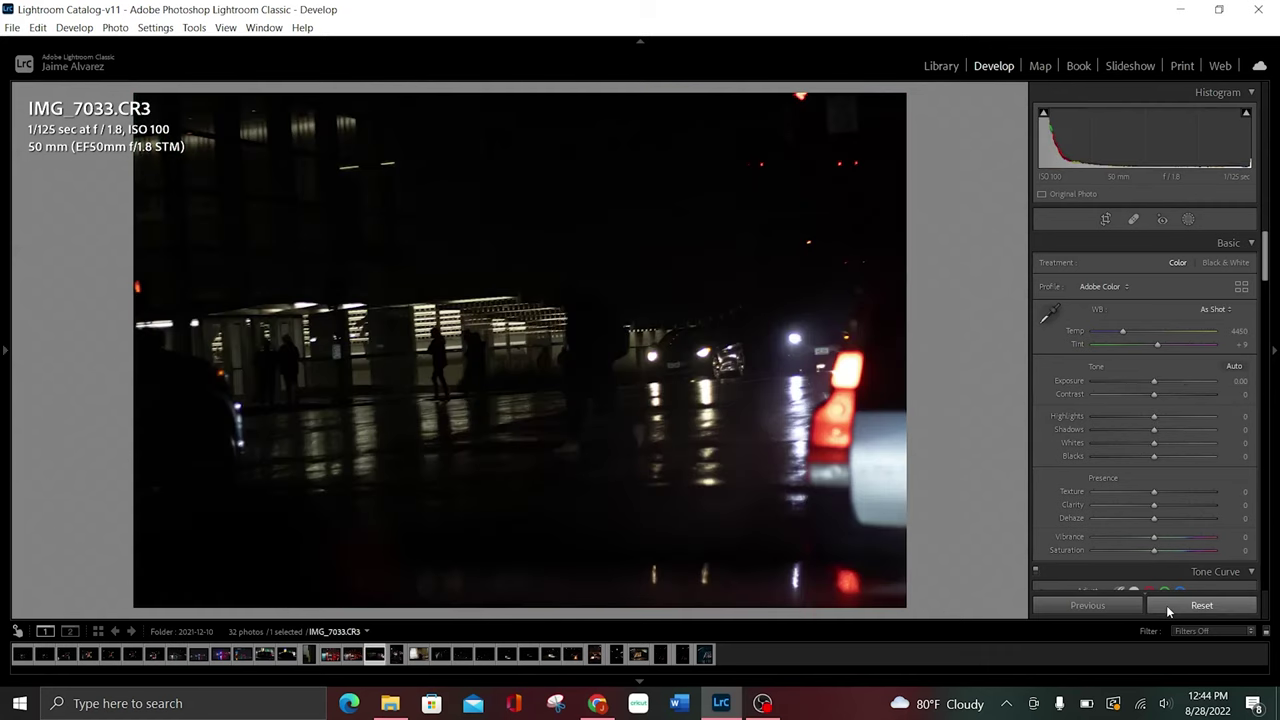
# Crop to a 4 x 5 / 8 x 10 aspect ratio, keeping the right side with the tail lights.
pyautogui.click(1105, 219)
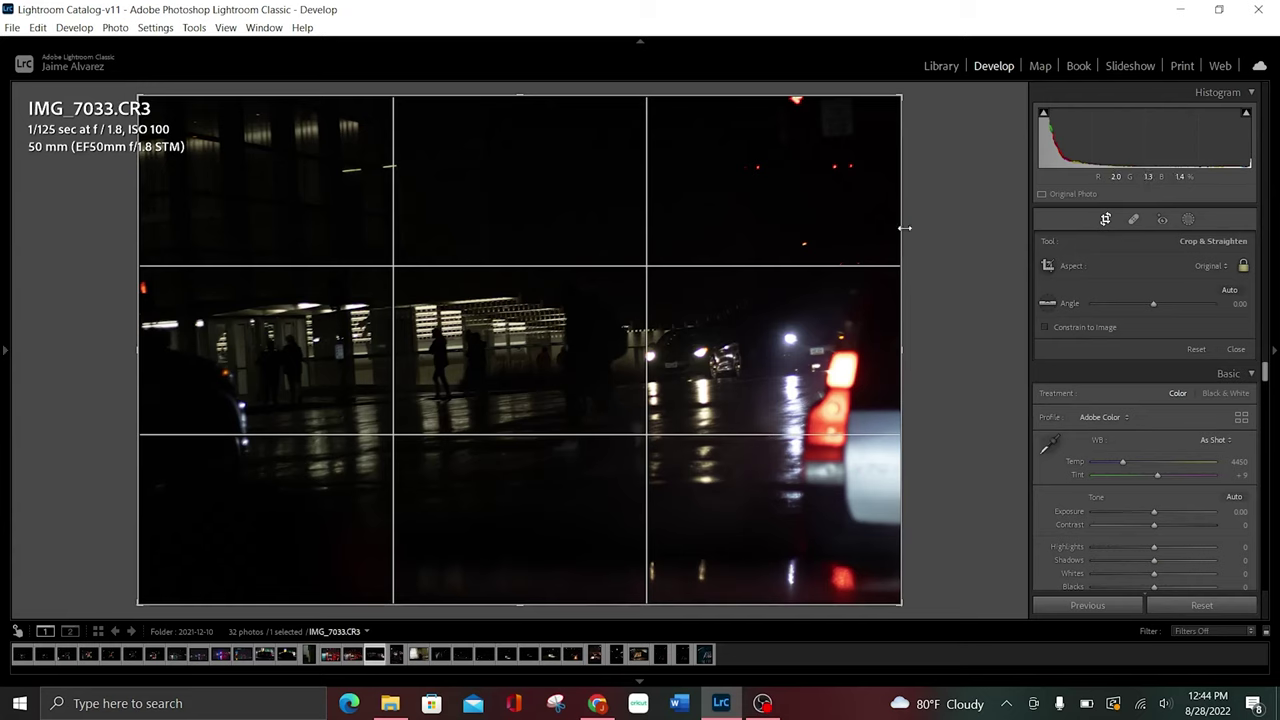
pyautogui.click(1200, 265)
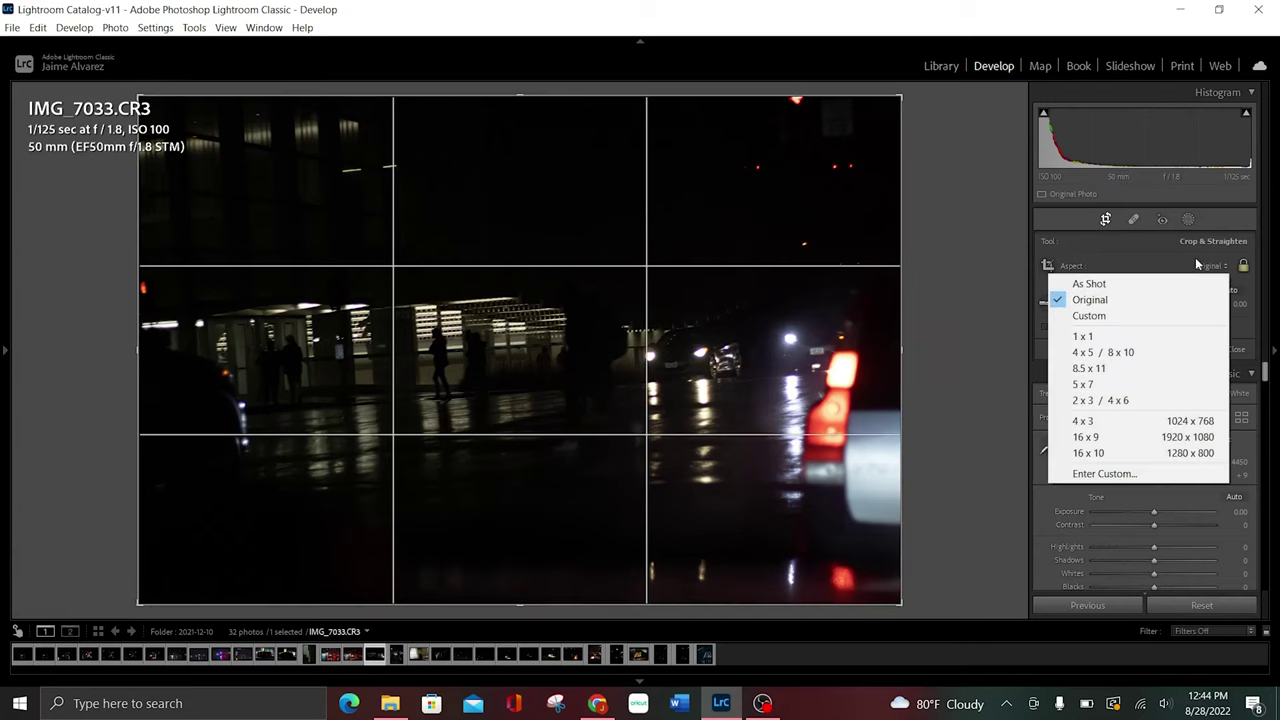
pyautogui.click(1110, 352)
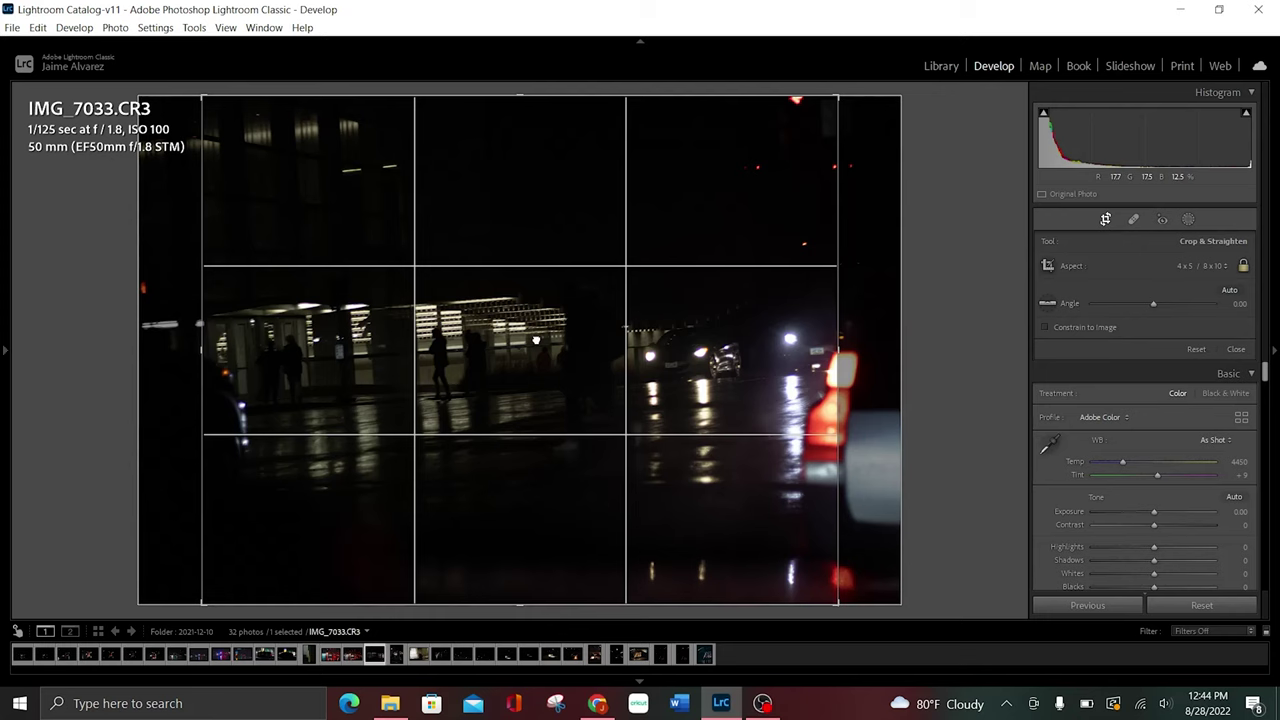
pyautogui.moveTo(536, 338); pyautogui.dragTo(373, 327)
pyautogui.press('Return')
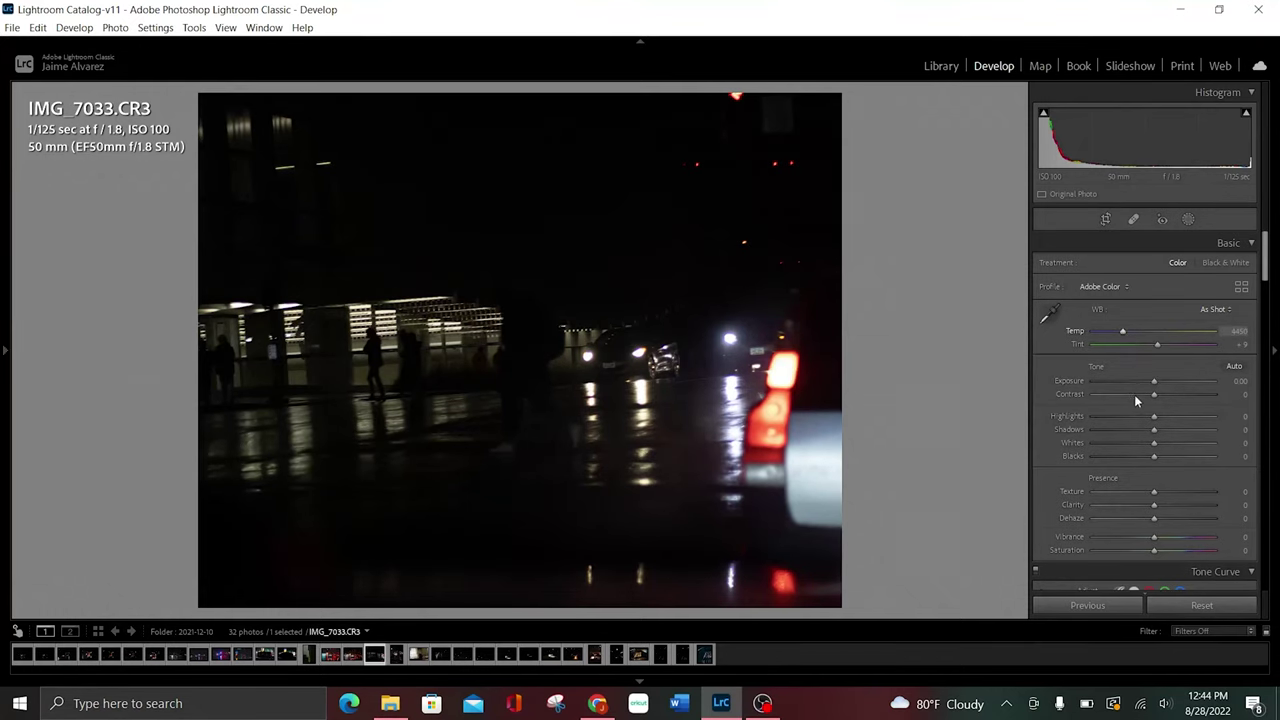
# Set Exposure to +2.60 and white balance Temp to 5450 in the Basic panel.
pyautogui.scroll(5, 1155, 388)
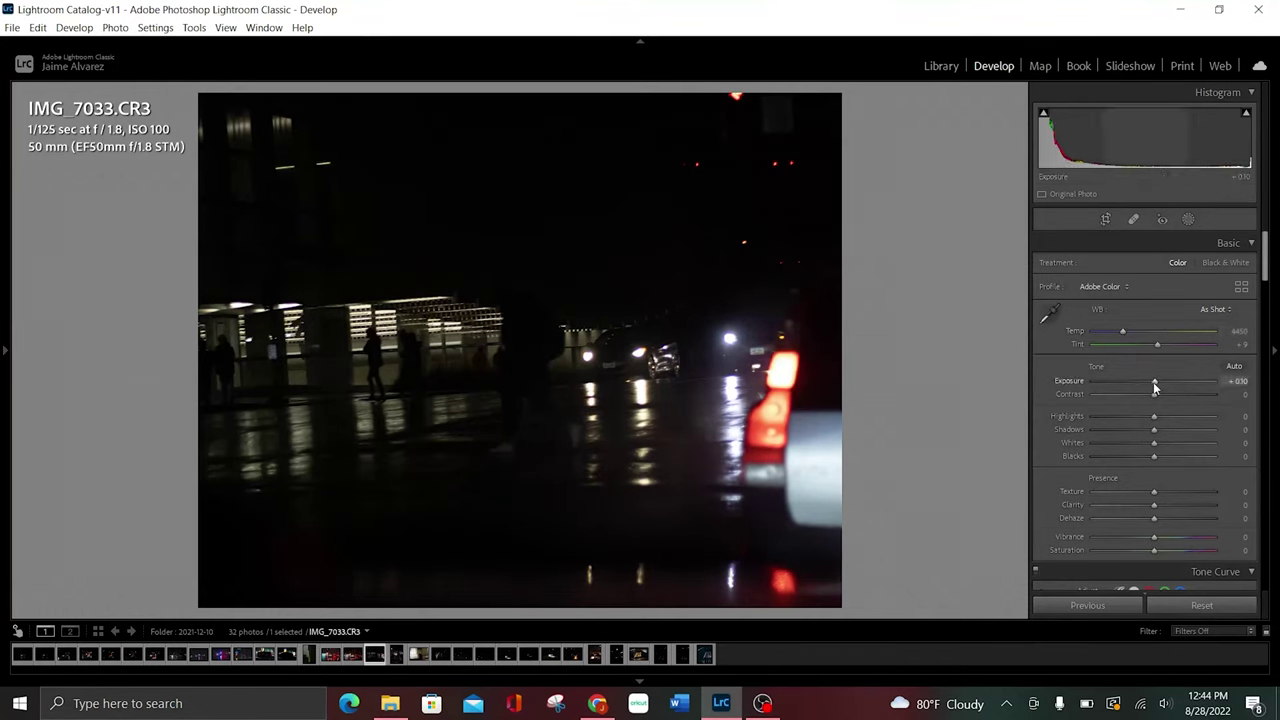
pyautogui.scroll(5, 1155, 388)
pyautogui.scroll(5, 1155, 388)
pyautogui.scroll(5, 1153, 382)
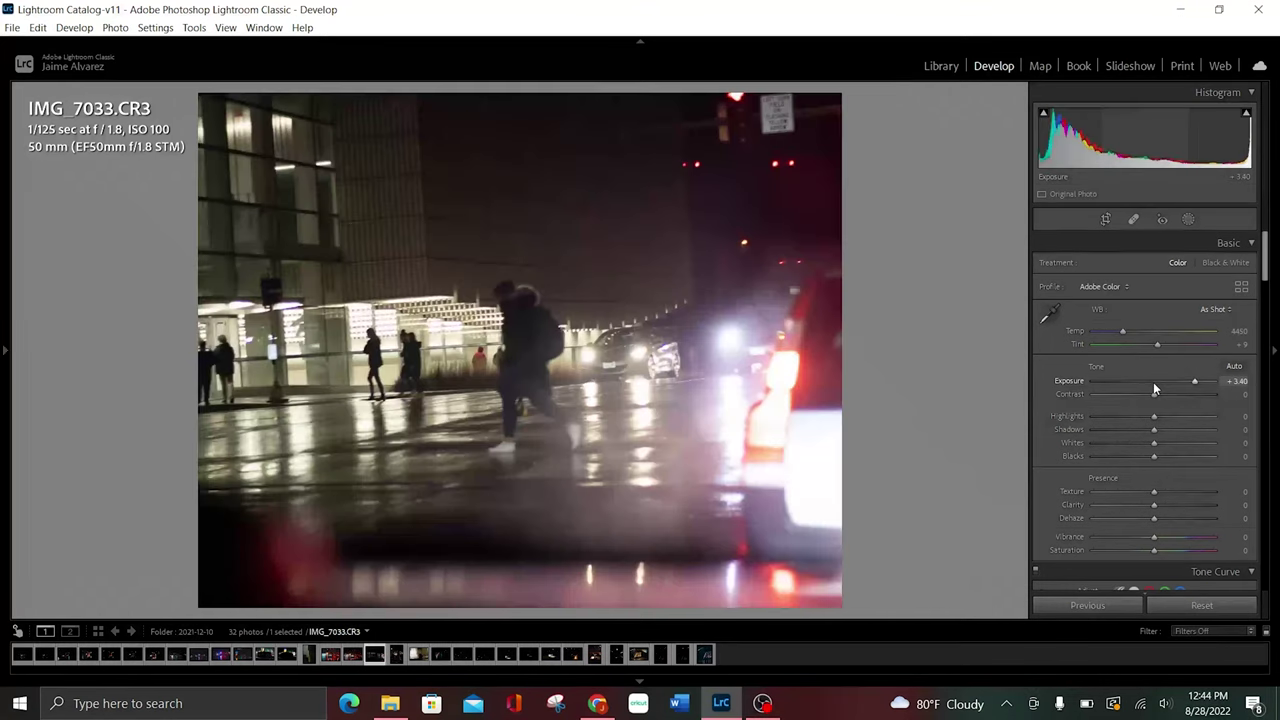
pyautogui.scroll(-1, 1155, 388)
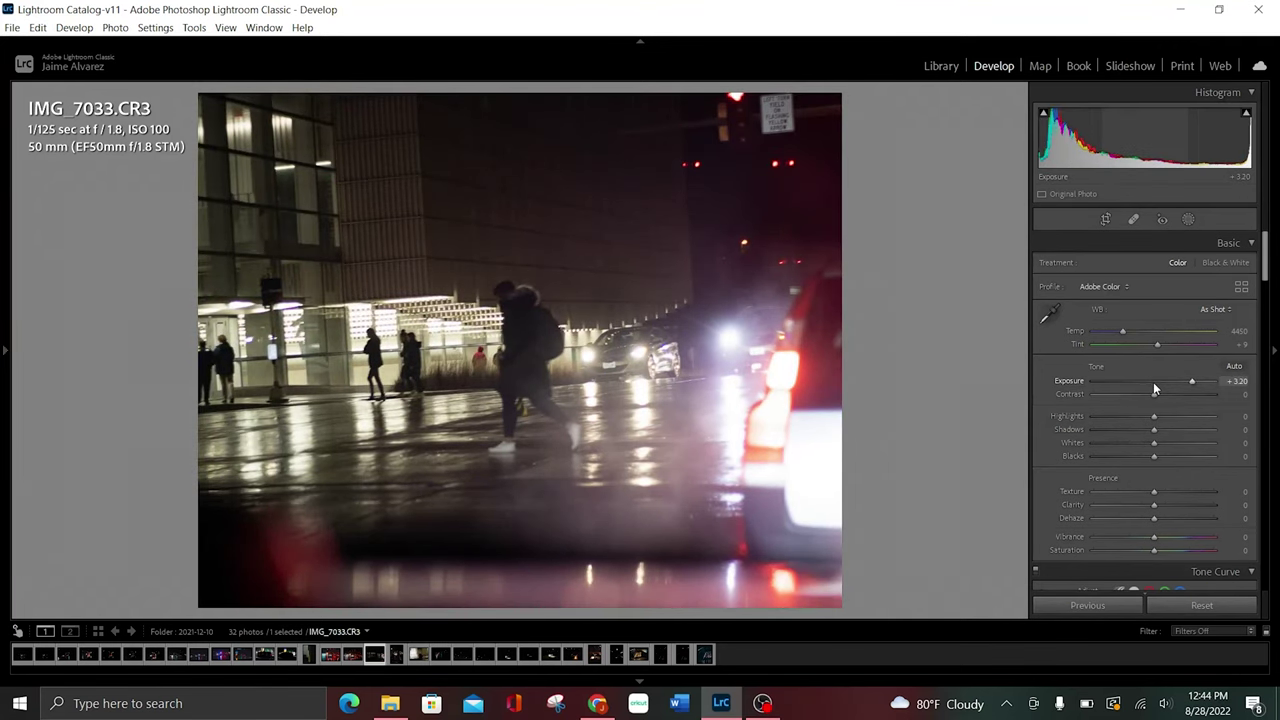
pyautogui.scroll(-6, 1155, 388)
pyautogui.scroll(-2, 1155, 388)
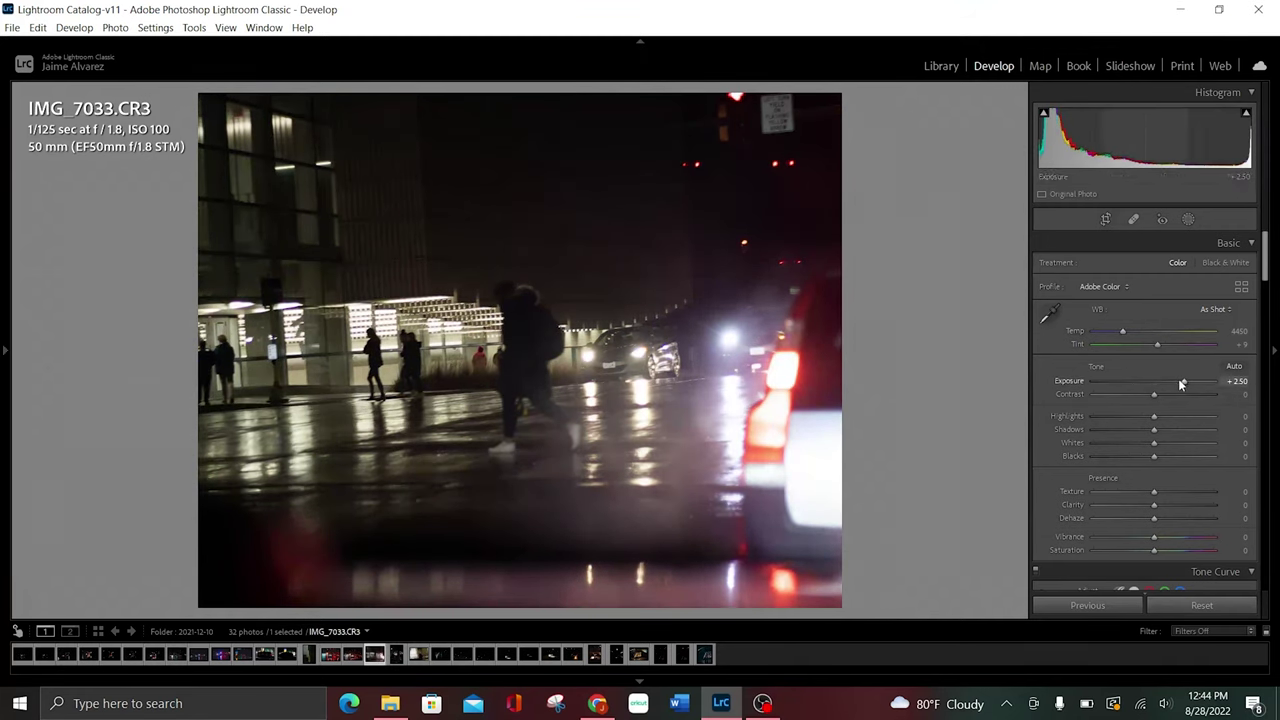
pyautogui.scroll(1, 1182, 382)
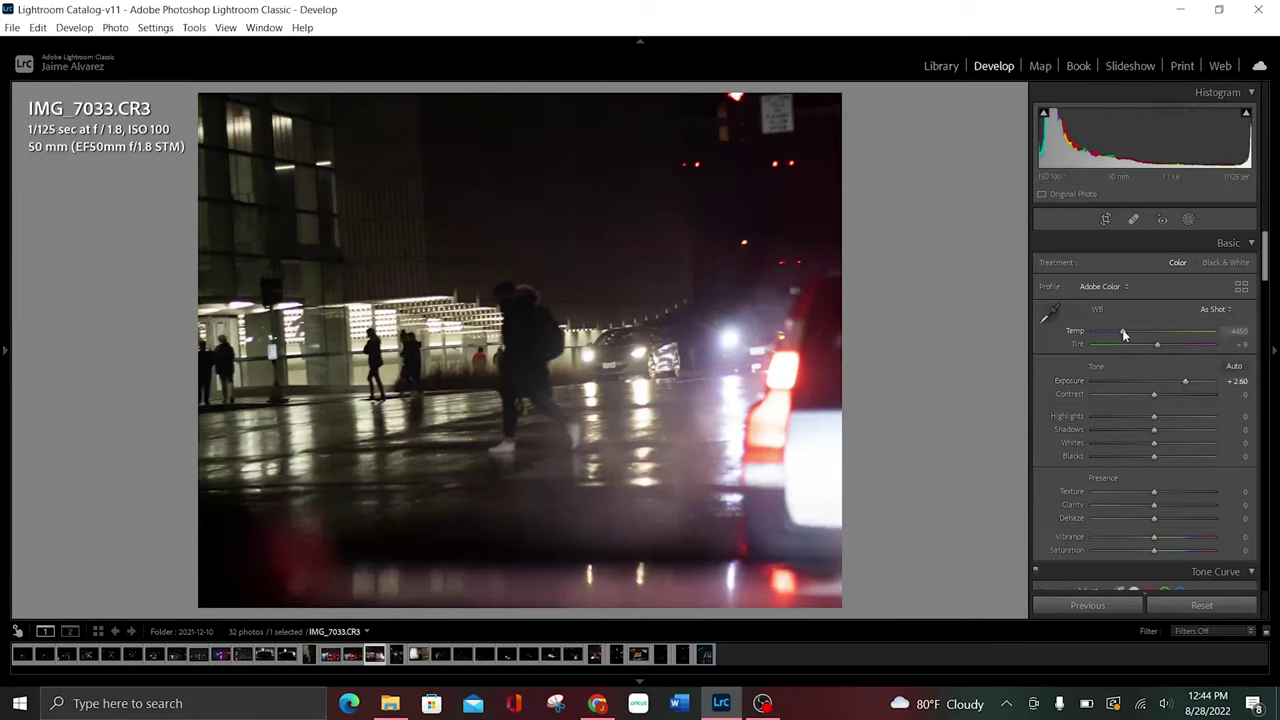
pyautogui.scroll(5, 1122, 330)
pyautogui.scroll(-1, 1122, 330)
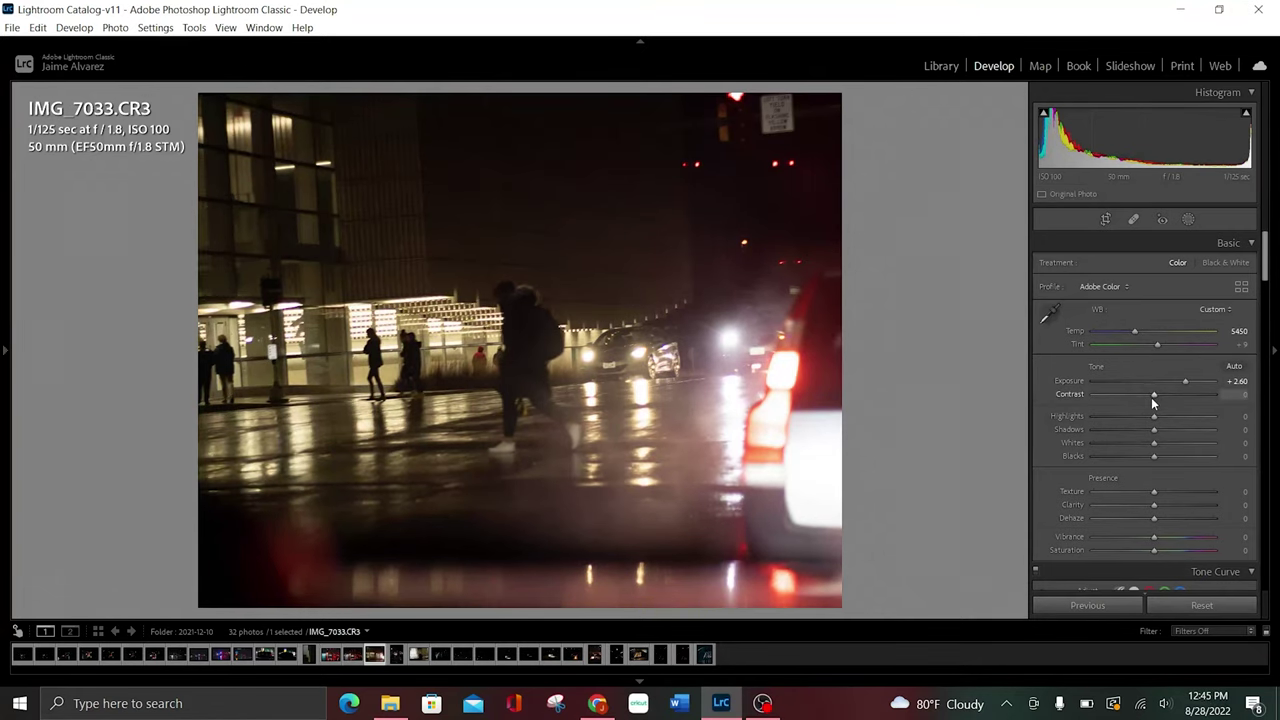
# Set Contrast -20, Highlights +30, Shadows +50 and Whites +20 in the Basic panel.
pyautogui.scroll(-4, 1151, 397)
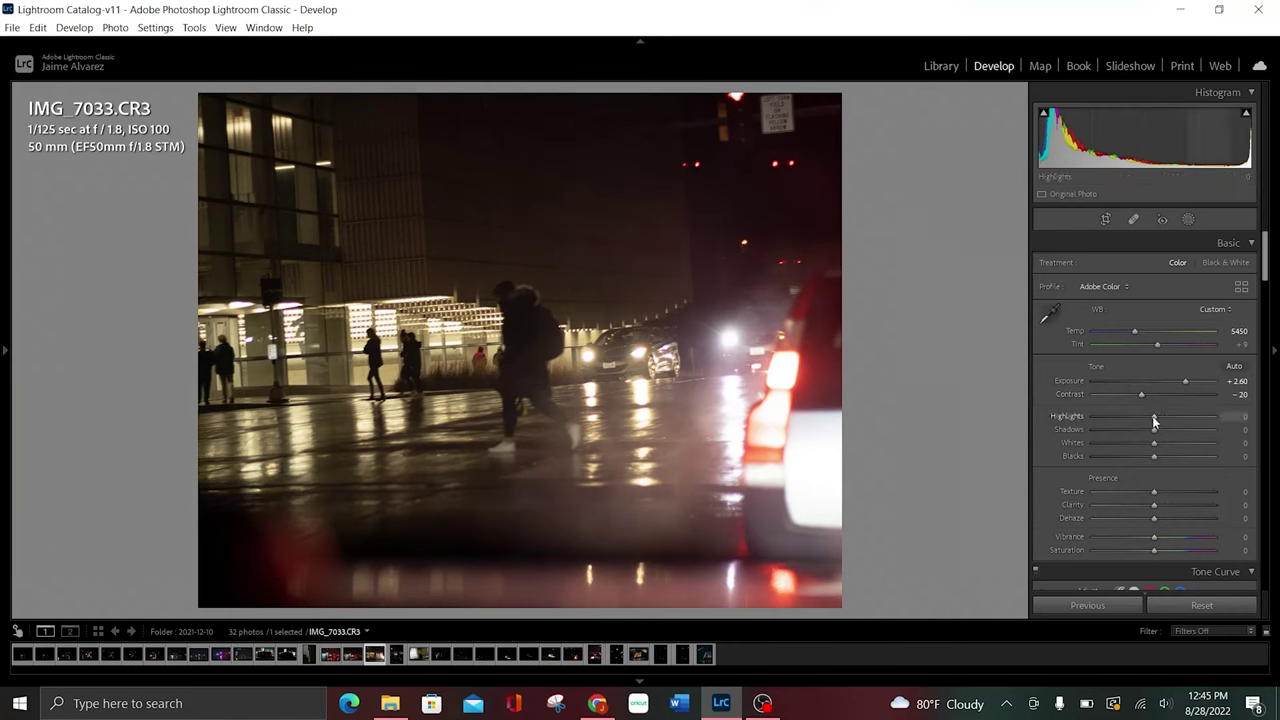
pyautogui.scroll(2, 1153, 422)
pyautogui.scroll(2, 1153, 422)
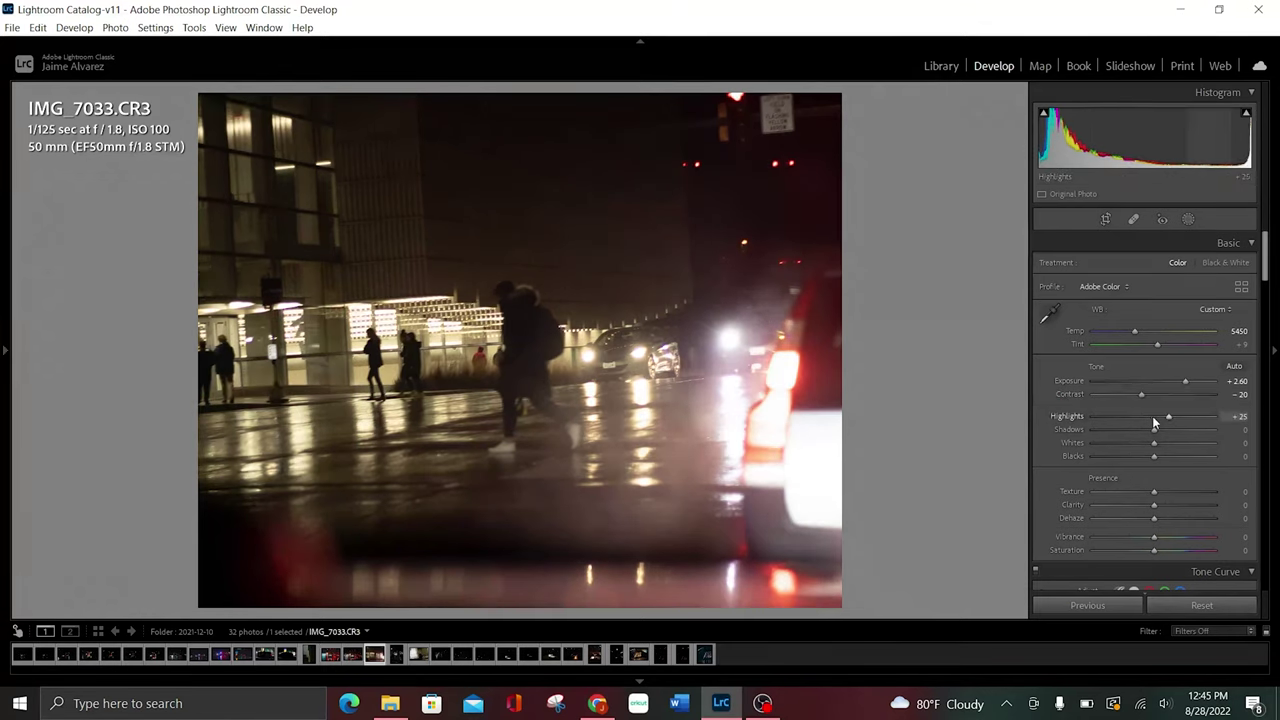
pyautogui.scroll(2, 1153, 422)
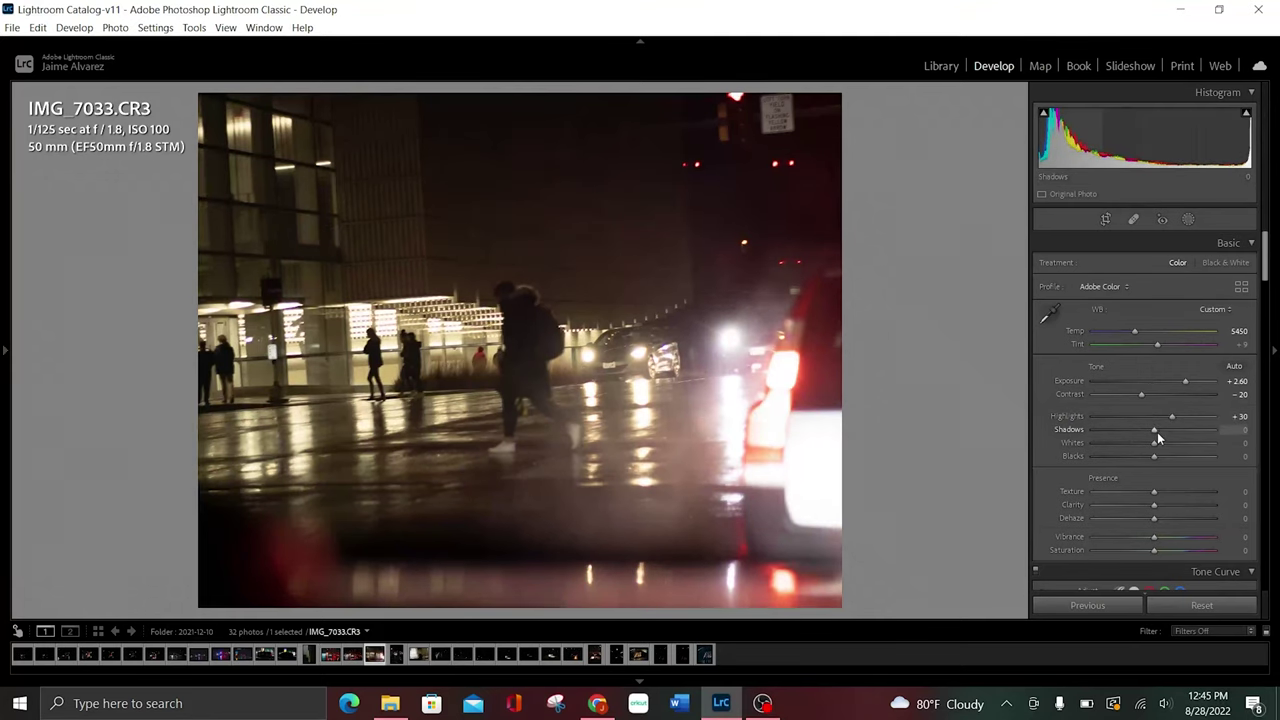
pyautogui.scroll(16, 1157, 432)
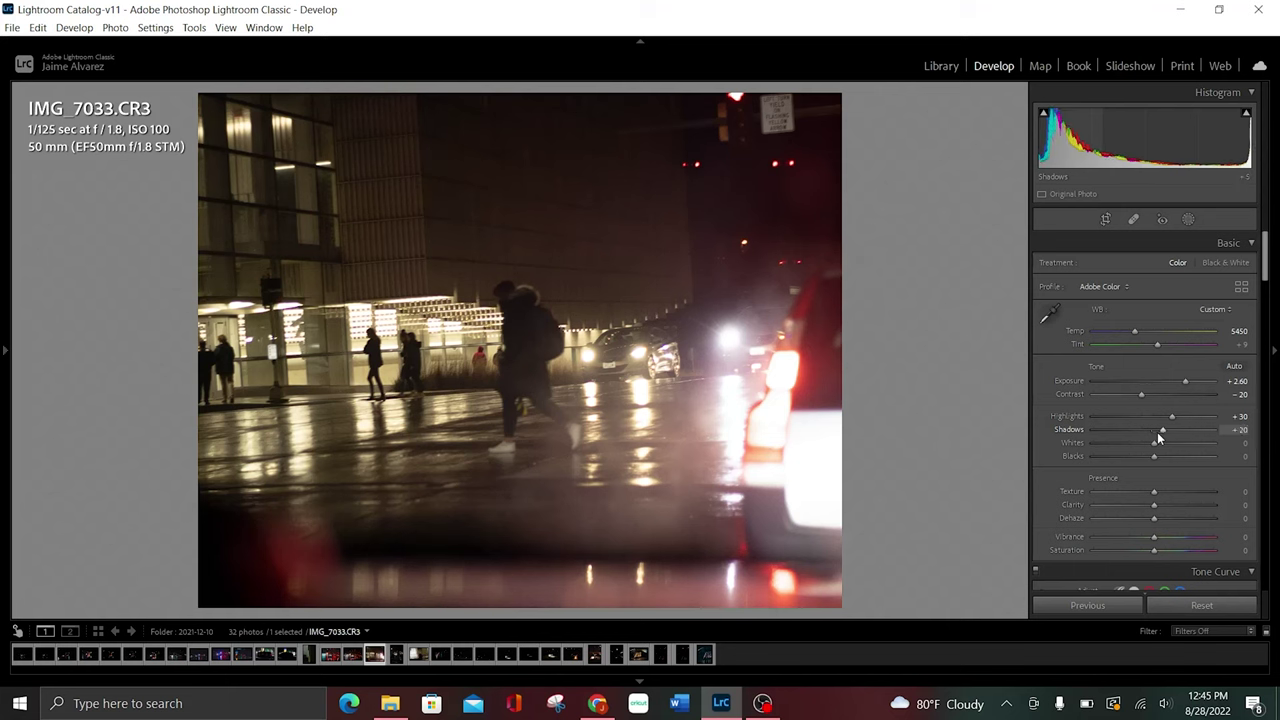
pyautogui.scroll(-3, 1157, 432)
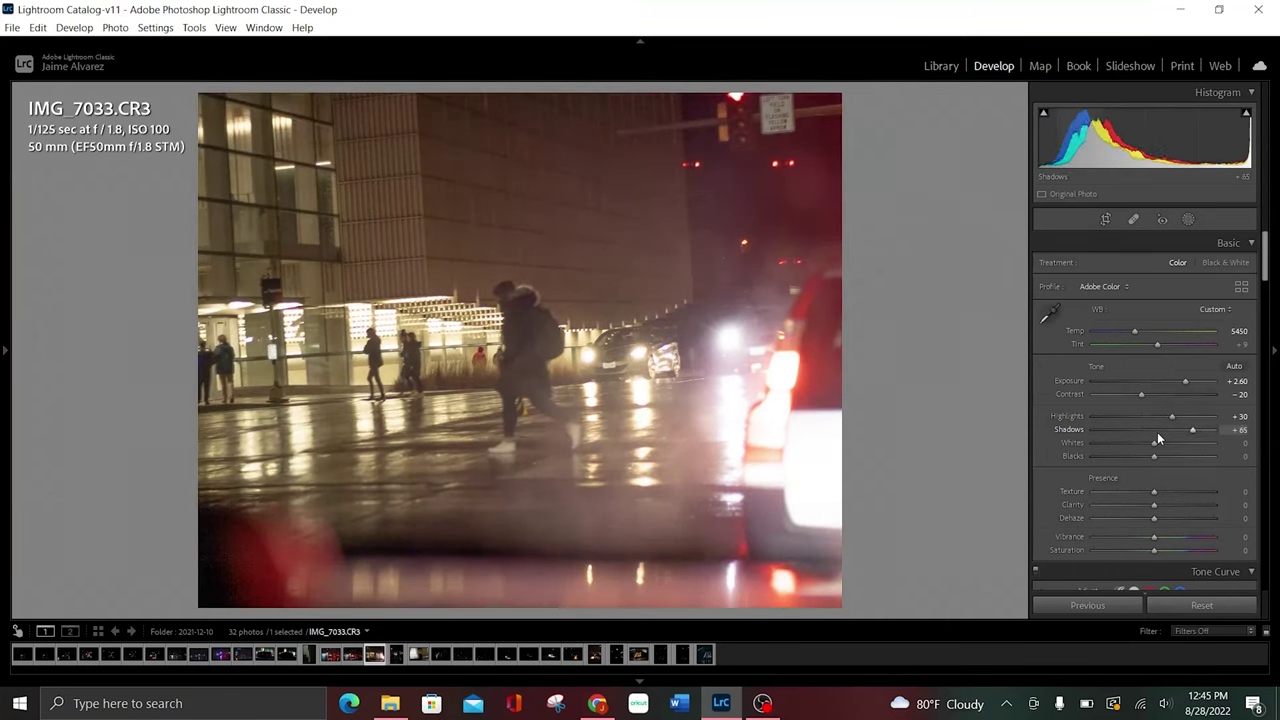
pyautogui.scroll(-1, 1157, 432)
pyautogui.scroll(-1, 1157, 432)
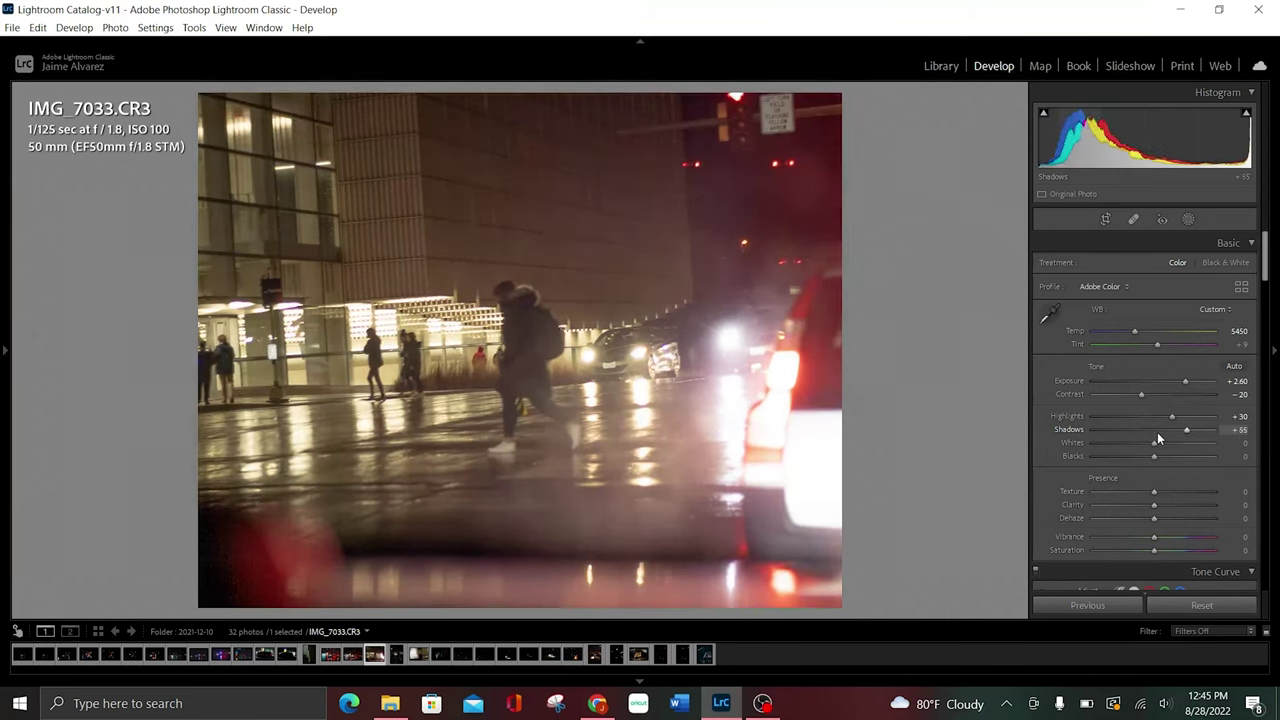
pyautogui.scroll(-1, 1157, 432)
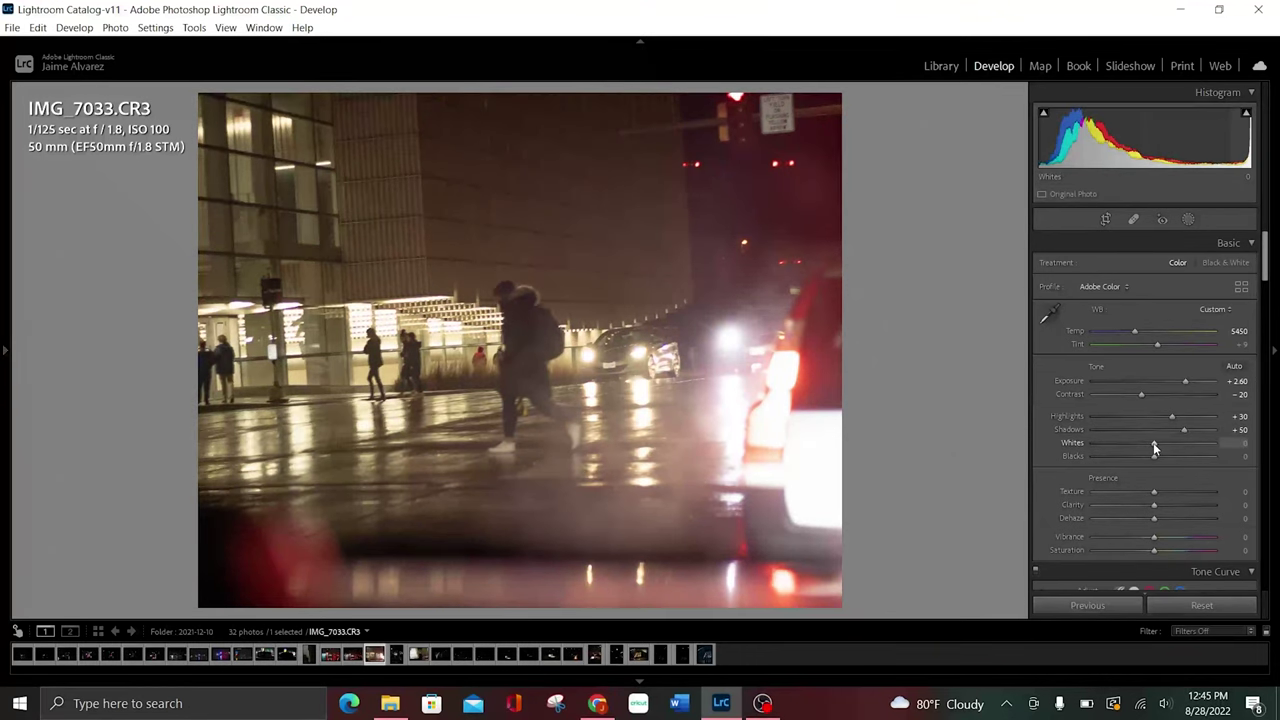
pyautogui.scroll(2, 1155, 449)
pyautogui.scroll(1, 1155, 449)
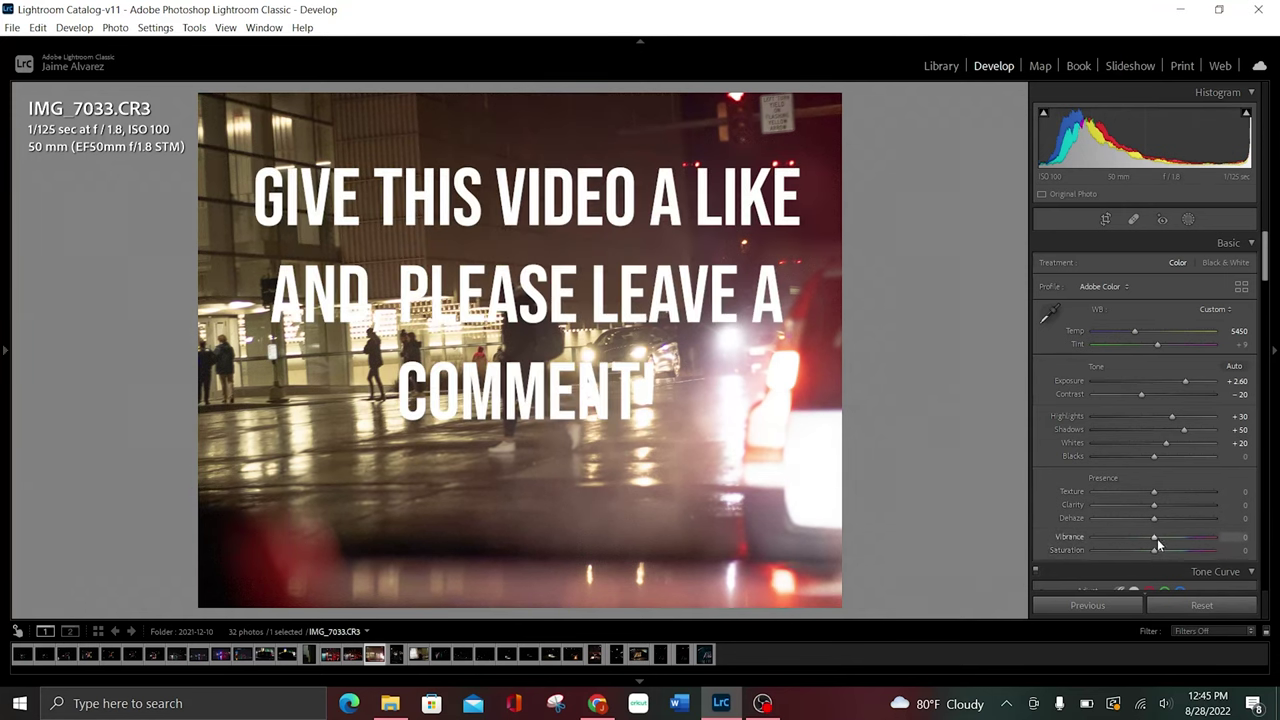
# Raise Vibrance and Saturation to +10 each.
pyautogui.moveTo(1155, 541); pyautogui.dragTo(1158, 541)
pyautogui.moveTo(1155, 550); pyautogui.dragTo(1160, 556)
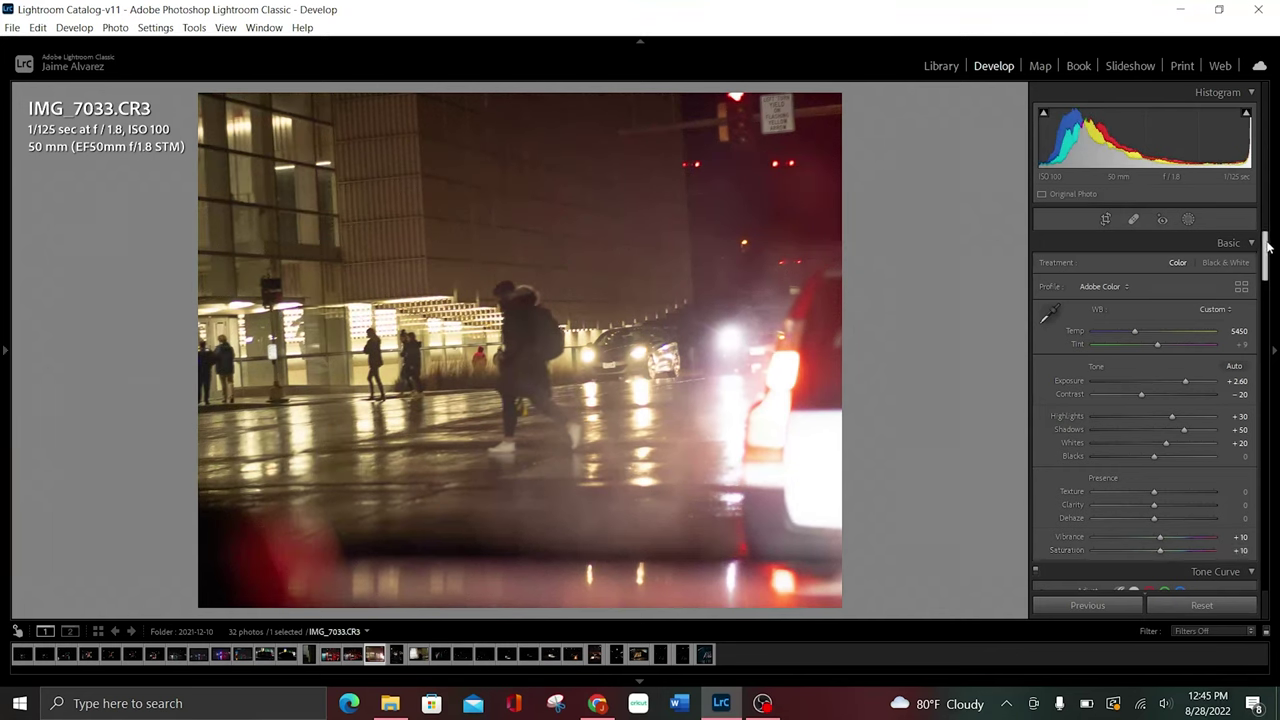
pyautogui.moveTo(1267, 245); pyautogui.dragTo(1272, 288)
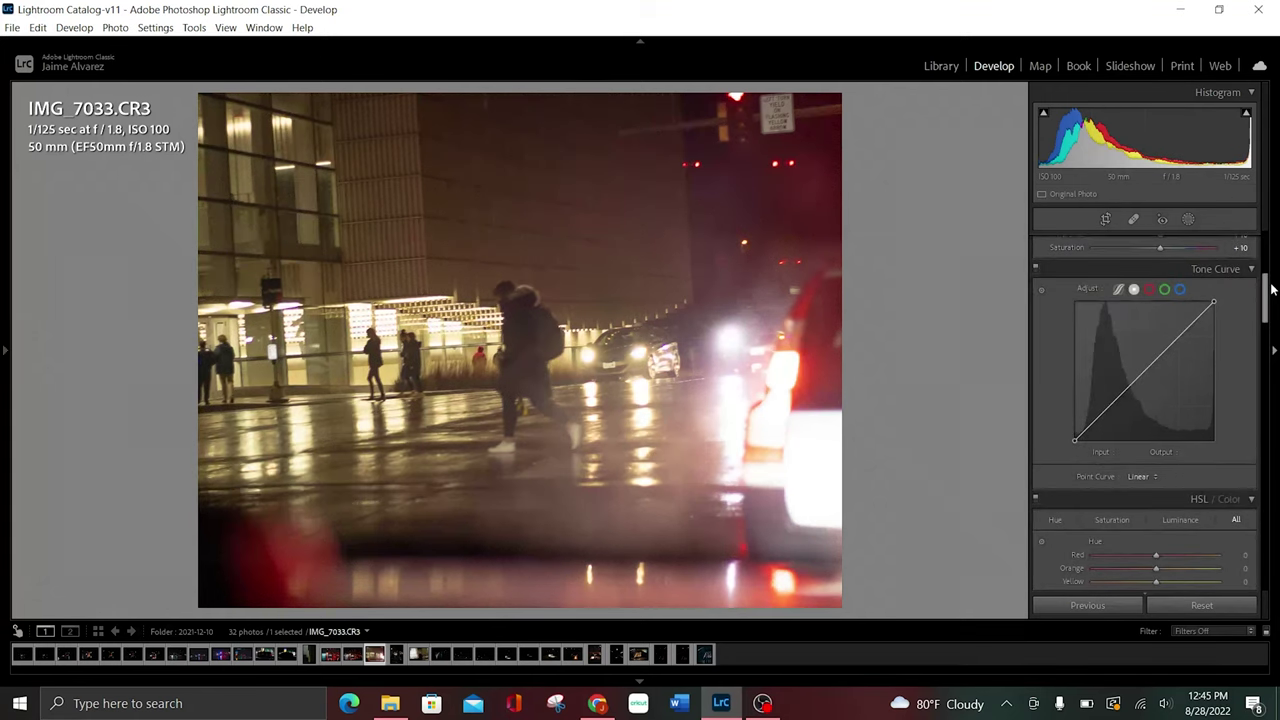
# Build an S-shaped point curve with darker shadows, blacks lifted to 31 and whites lowered to 231.
pyautogui.click(1178, 337)
pyautogui.click(1145, 369)
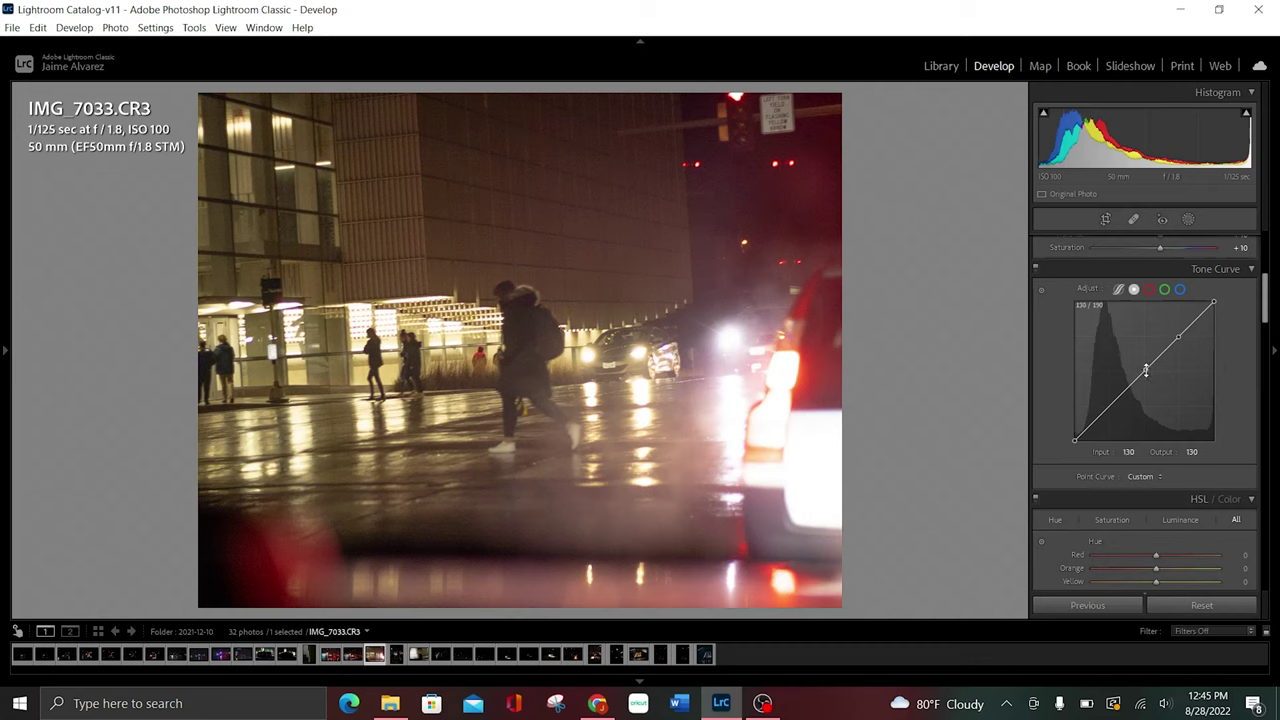
pyautogui.click(1108, 406)
pyautogui.moveTo(1108, 408); pyautogui.dragTo(1110, 413)
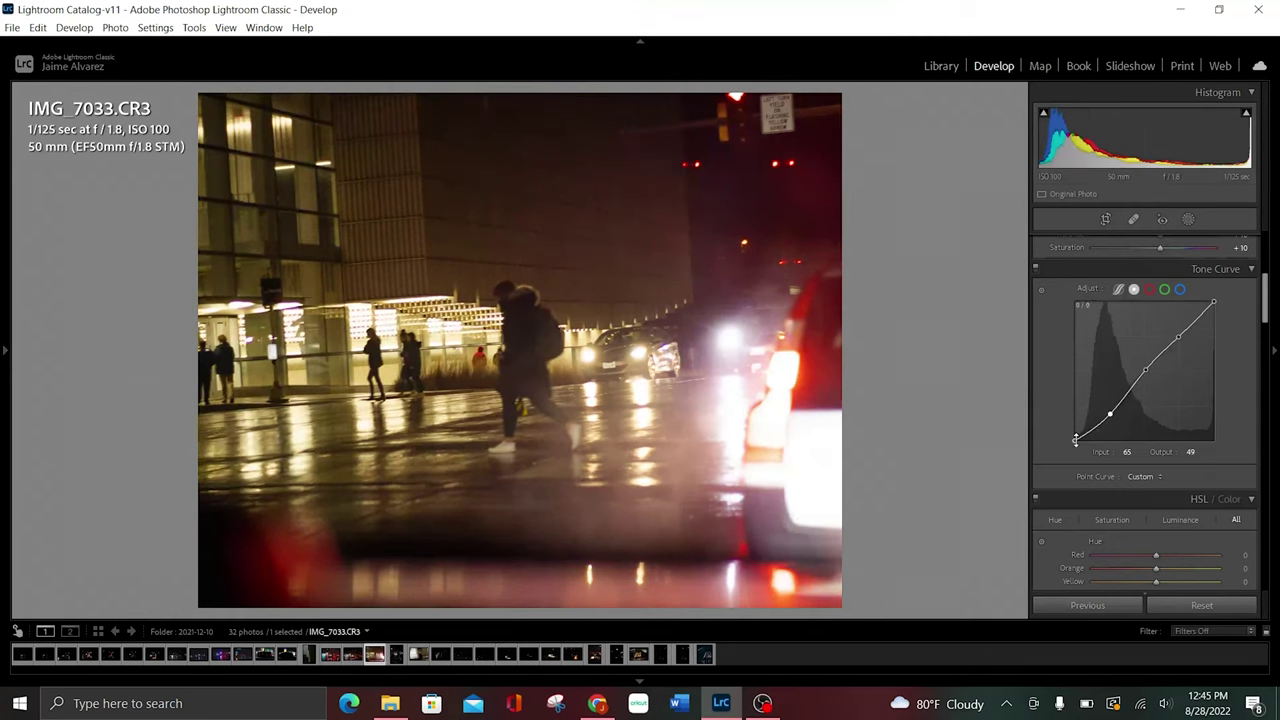
pyautogui.moveTo(1075, 440); pyautogui.dragTo(1074, 424)
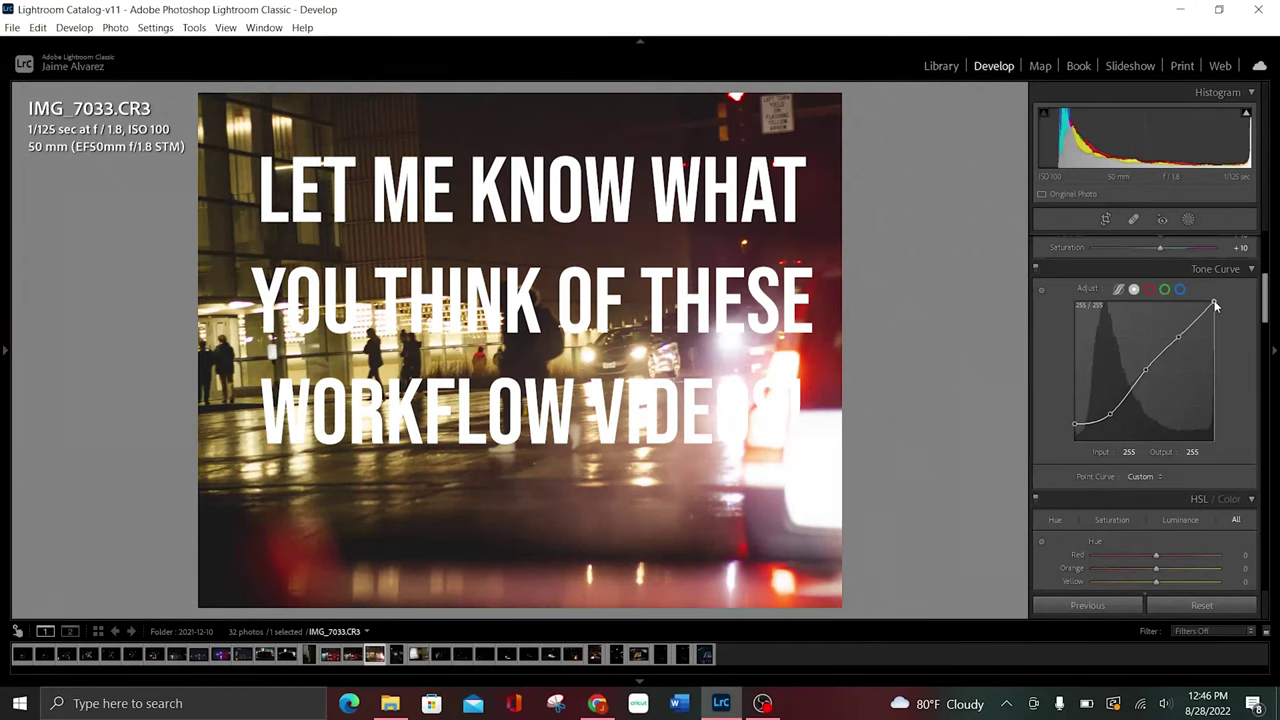
pyautogui.moveTo(1215, 305); pyautogui.dragTo(1229, 320)
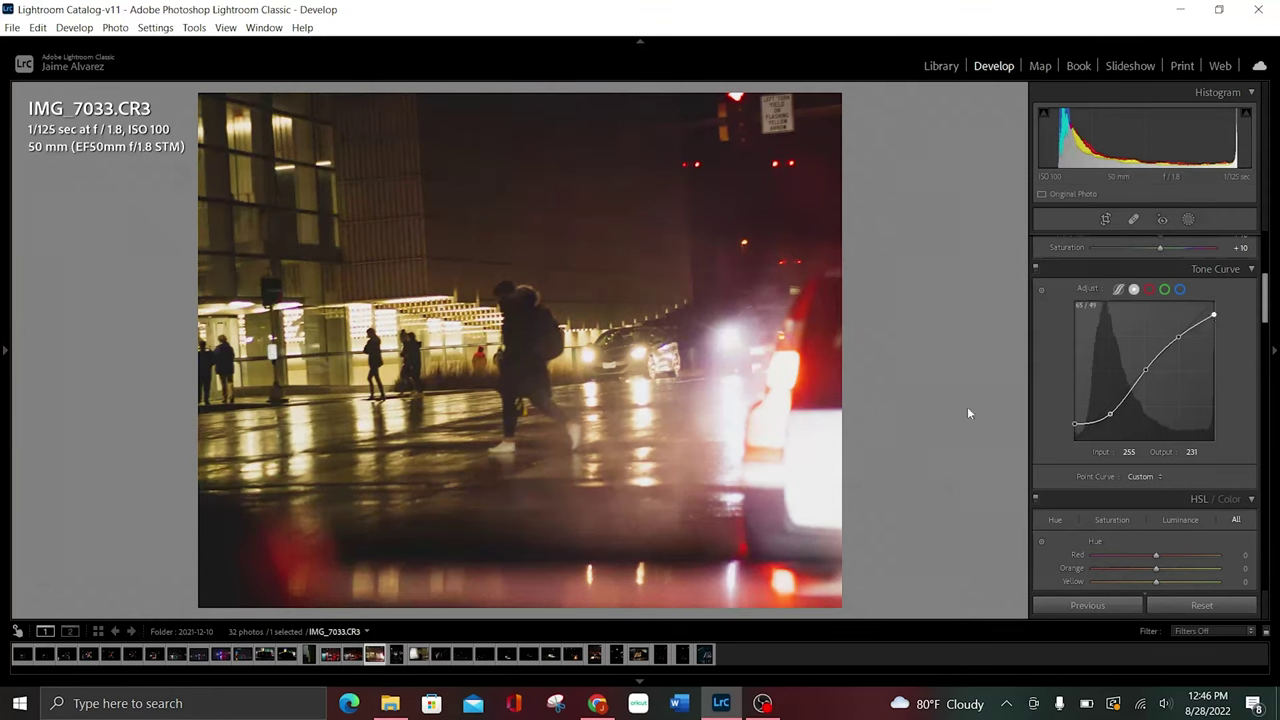
pyautogui.moveTo(1264, 308); pyautogui.dragTo(1248, 645)
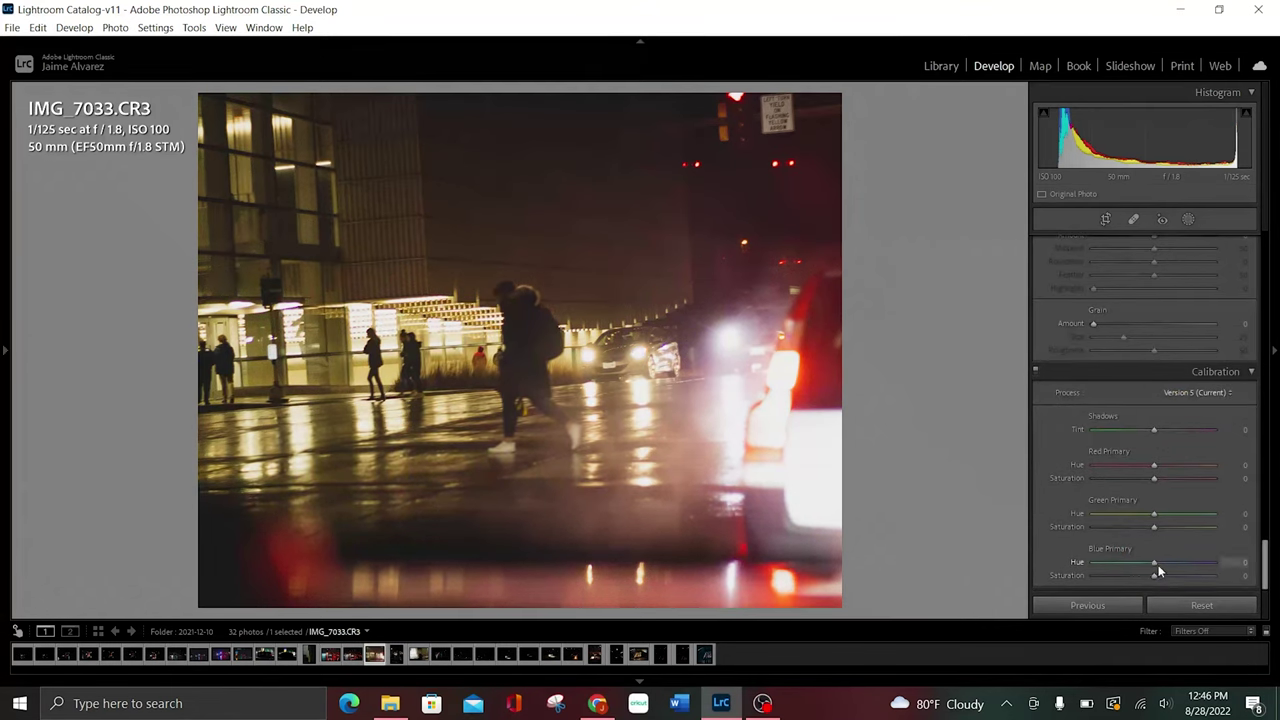
# Set Blue Primary hue to -46 and Green Primary hue to about -15 in Calibration.
pyautogui.moveTo(1159, 570)
pyautogui.mouseDown()
pyautogui.moveTo(1249, 568)
pyautogui.moveTo(1090, 566)
pyautogui.moveTo(1157, 578)
pyautogui.moveTo(1150, 593)
pyautogui.mouseUp()
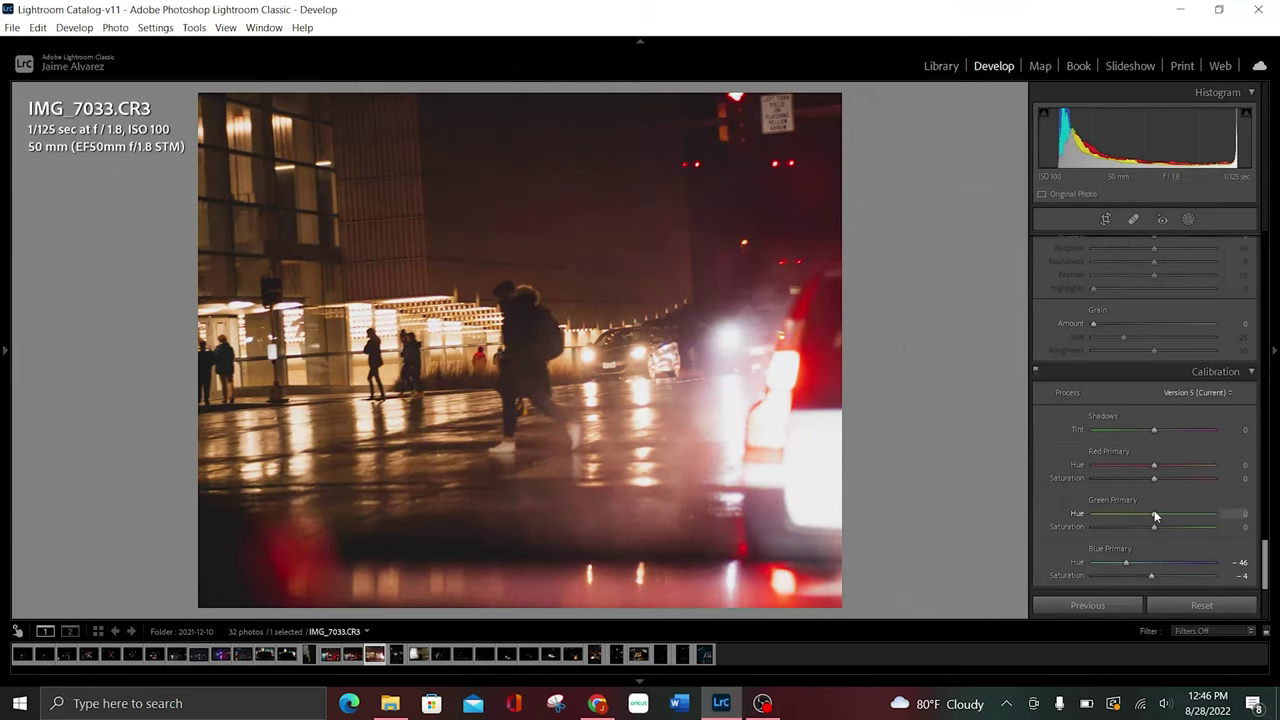
pyautogui.moveTo(1156, 515); pyautogui.dragTo(1129, 526)
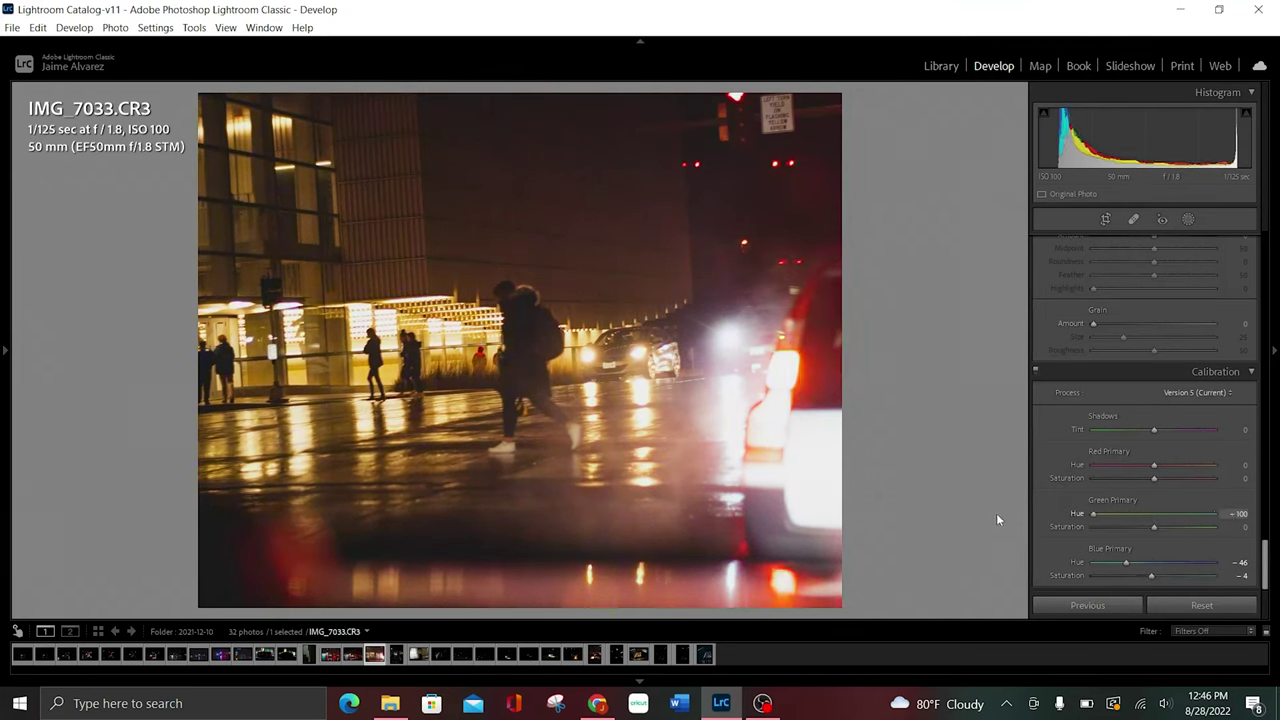
pyautogui.moveTo(1142, 523); pyautogui.dragTo(1214, 514)
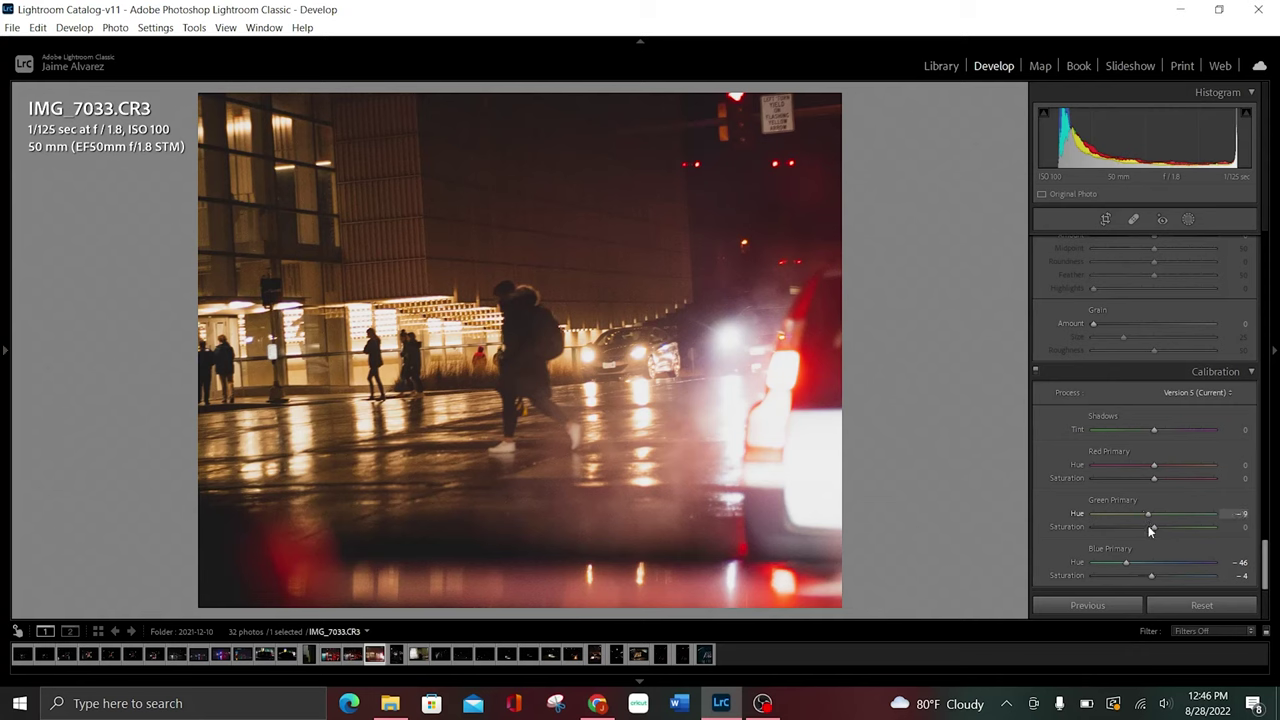
pyautogui.moveTo(1093, 514); pyautogui.dragTo(1135, 515)
# Set Red Primary hue to +17 and saturation to +14.
pyautogui.moveTo(1154, 466)
pyautogui.mouseDown()
pyautogui.moveTo(984, 480)
pyautogui.moveTo(1170, 480)
pyautogui.moveTo(1156, 485)
pyautogui.mouseUp()
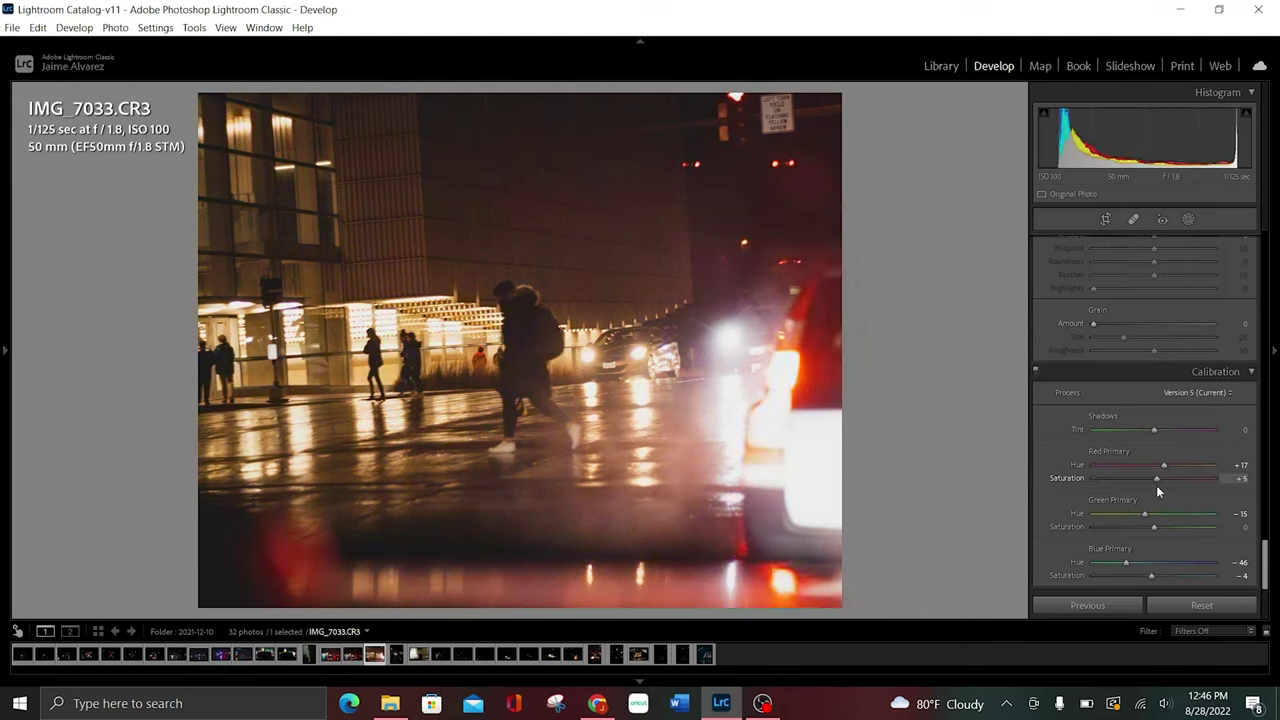
pyautogui.moveTo(1160, 488); pyautogui.dragTo(1163, 490)
pyautogui.scroll(3, 1190, 344)
pyautogui.scroll(3, 1190, 347)
pyautogui.scroll(2, 1190, 347)
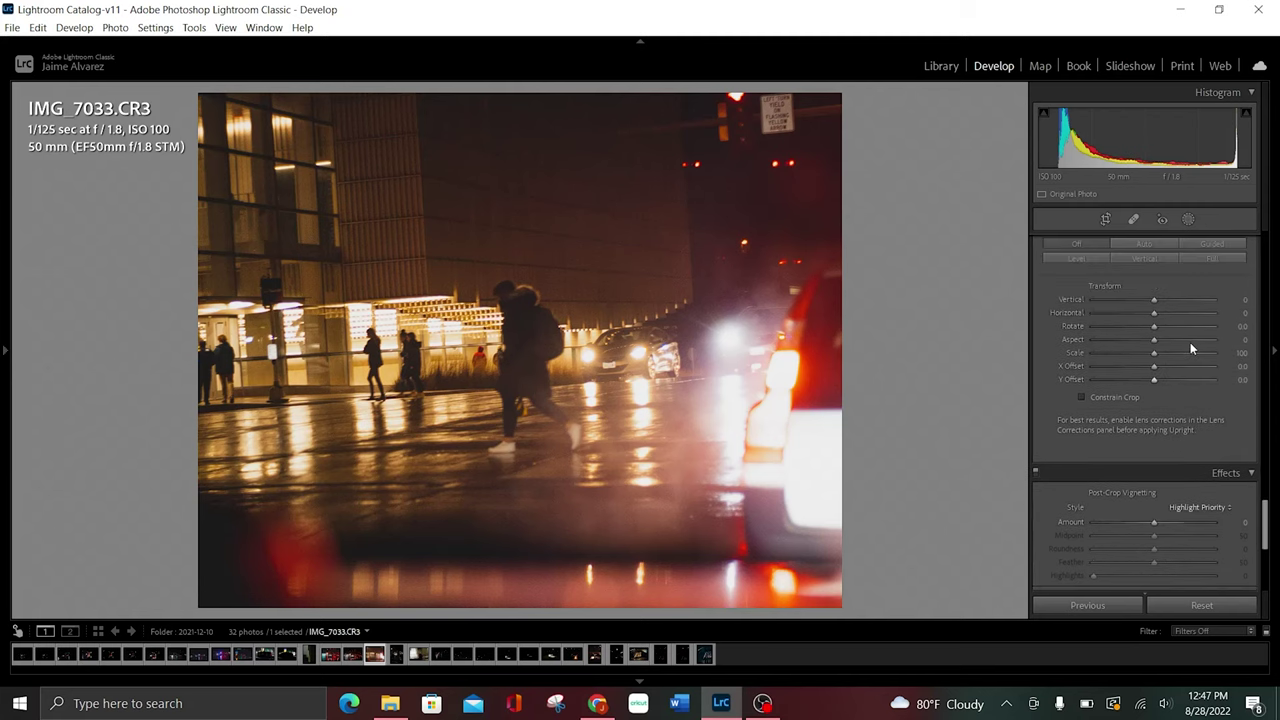
pyautogui.scroll(2, 1190, 347)
pyautogui.scroll(1, 1190, 348)
pyautogui.scroll(2, 1190, 348)
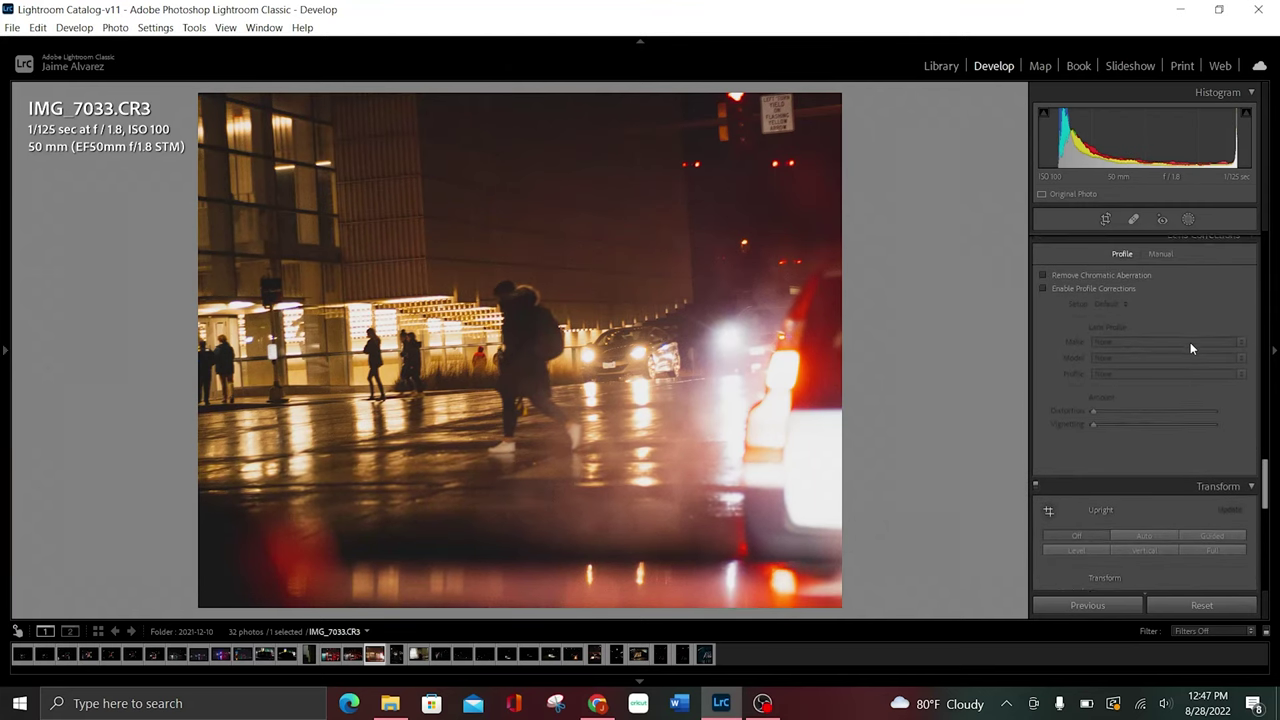
pyautogui.scroll(2, 1190, 348)
pyautogui.scroll(1, 1190, 348)
pyautogui.scroll(2, 1190, 348)
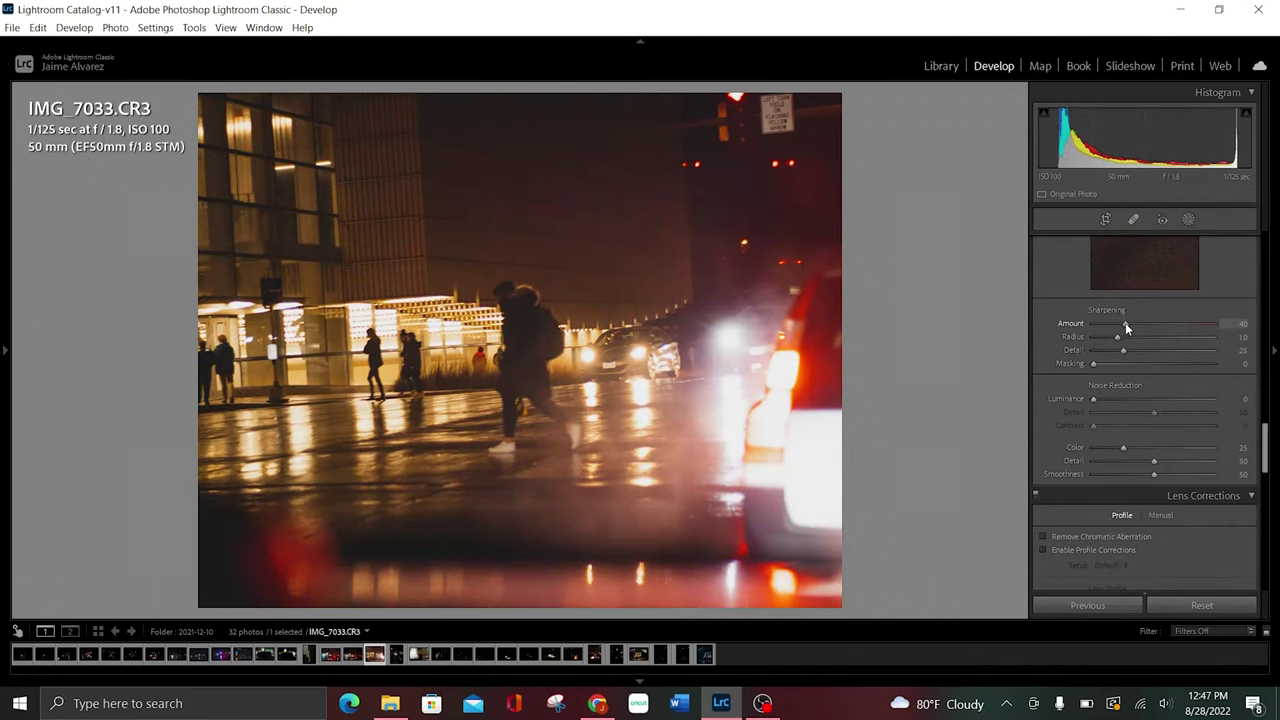
# Zoom to 1:1 and set sharpening Amount to 124 with Detail at 0.
pyautogui.moveTo(1126, 327)
pyautogui.mouseDown()
pyautogui.moveTo(1214, 324)
pyautogui.moveTo(1011, 346)
pyautogui.mouseUp()
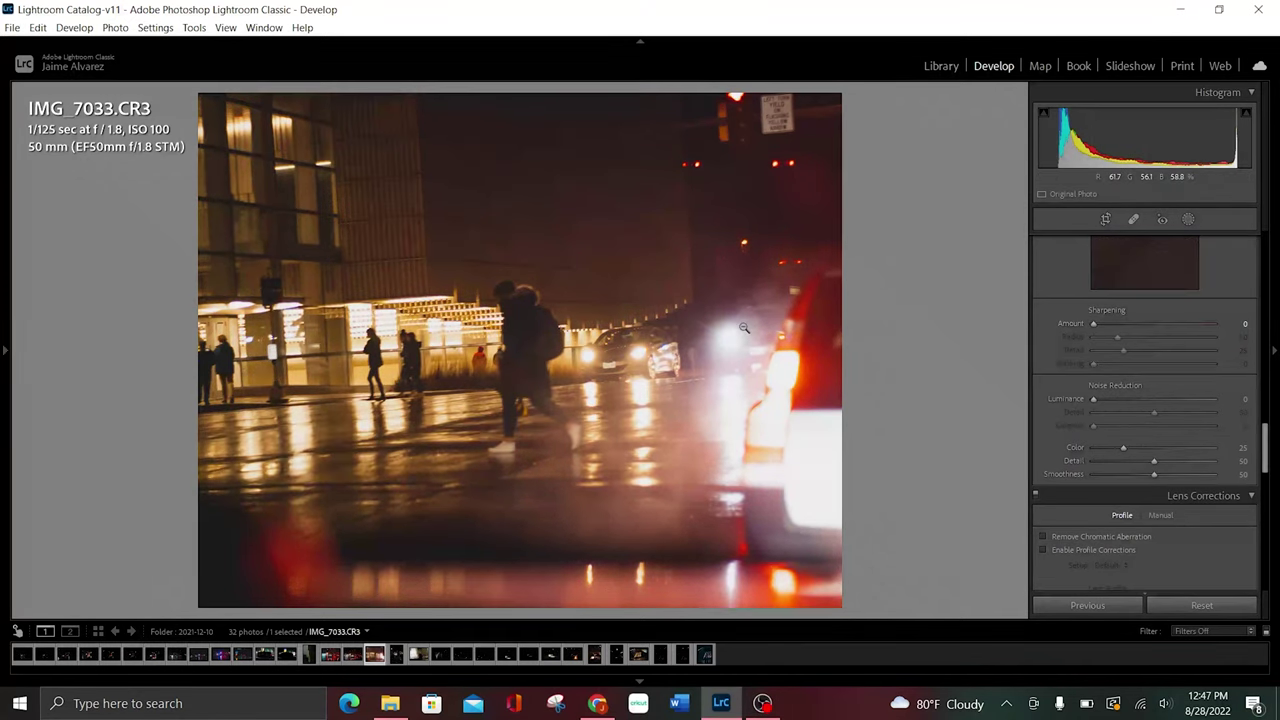
pyautogui.click(558, 318)
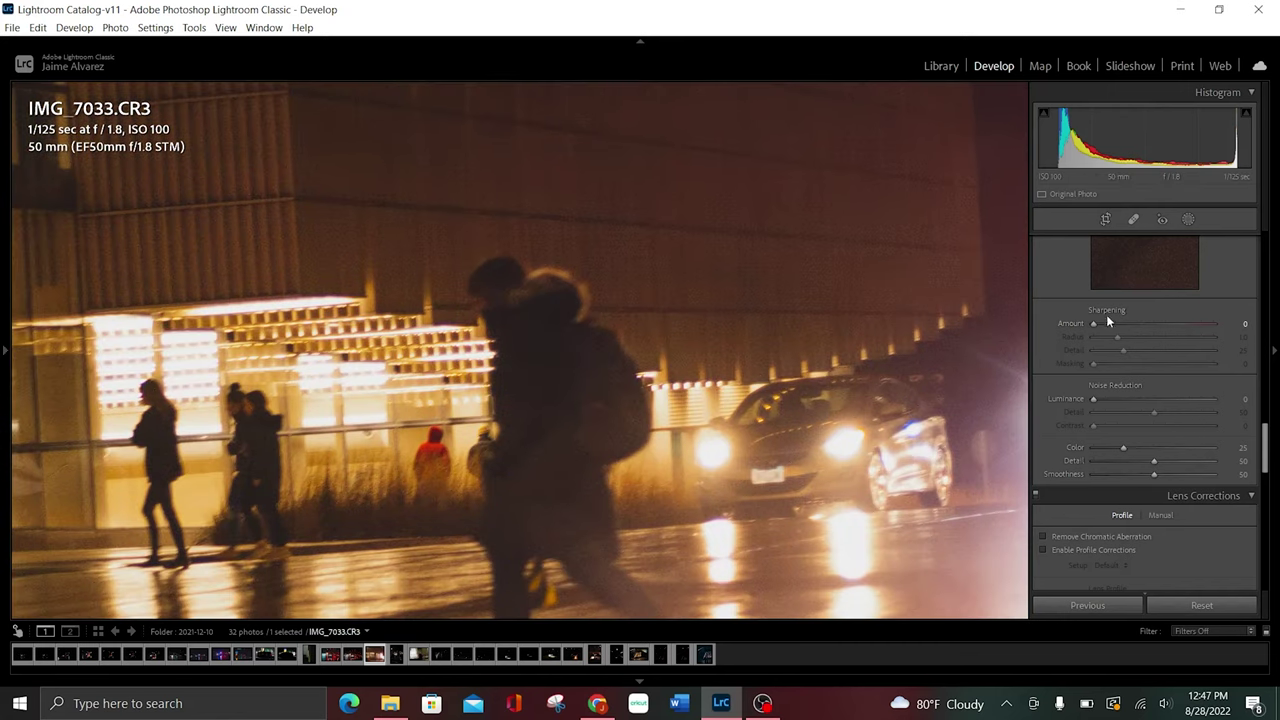
pyautogui.moveTo(1094, 325); pyautogui.dragTo(1125, 324)
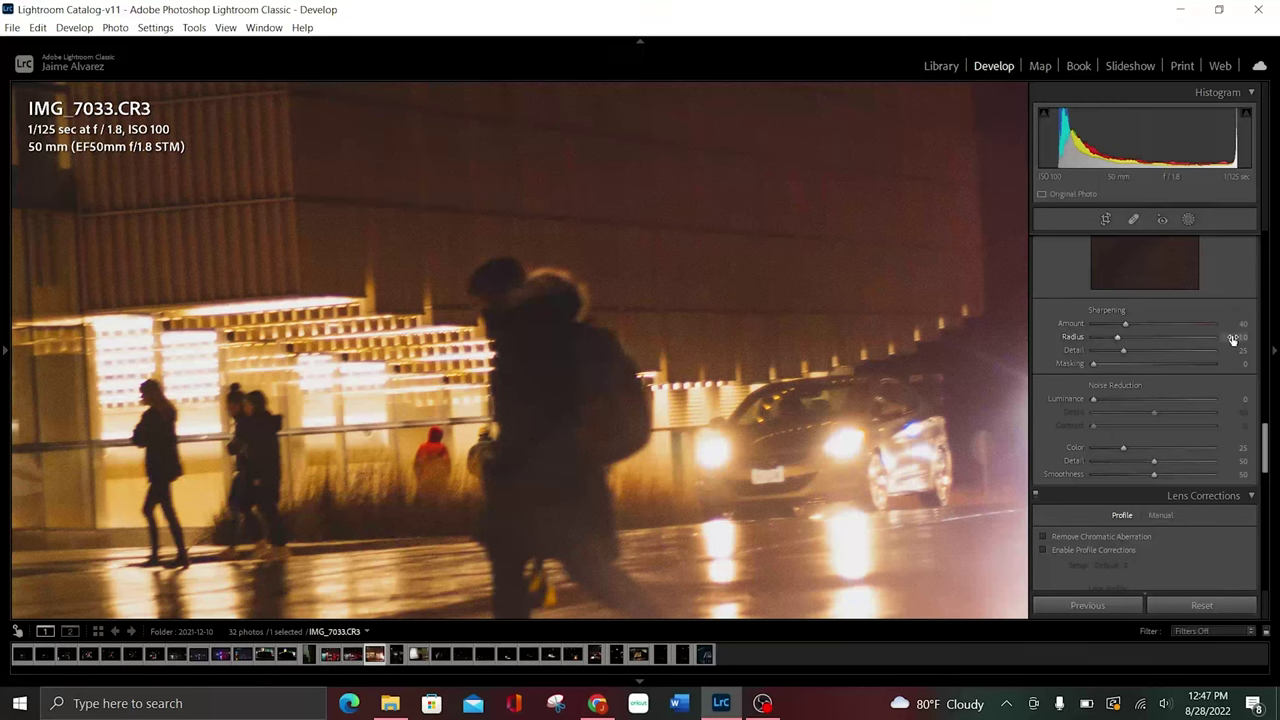
pyautogui.moveTo(1126, 325); pyautogui.dragTo(1243, 324)
pyautogui.moveTo(1210, 326); pyautogui.dragTo(1191, 329)
pyautogui.moveTo(1192, 330)
pyautogui.mouseDown()
pyautogui.moveTo(1094, 339)
pyautogui.moveTo(1187, 333)
pyautogui.mouseUp()
pyautogui.click(1121, 353)
pyautogui.moveTo(1123, 353); pyautogui.dragTo(1042, 375)
# Tint the Shadows color grading wheel teal at Hue 179, Saturation 34.
pyautogui.scroll(2, 1146, 446)
pyautogui.scroll(3, 1146, 446)
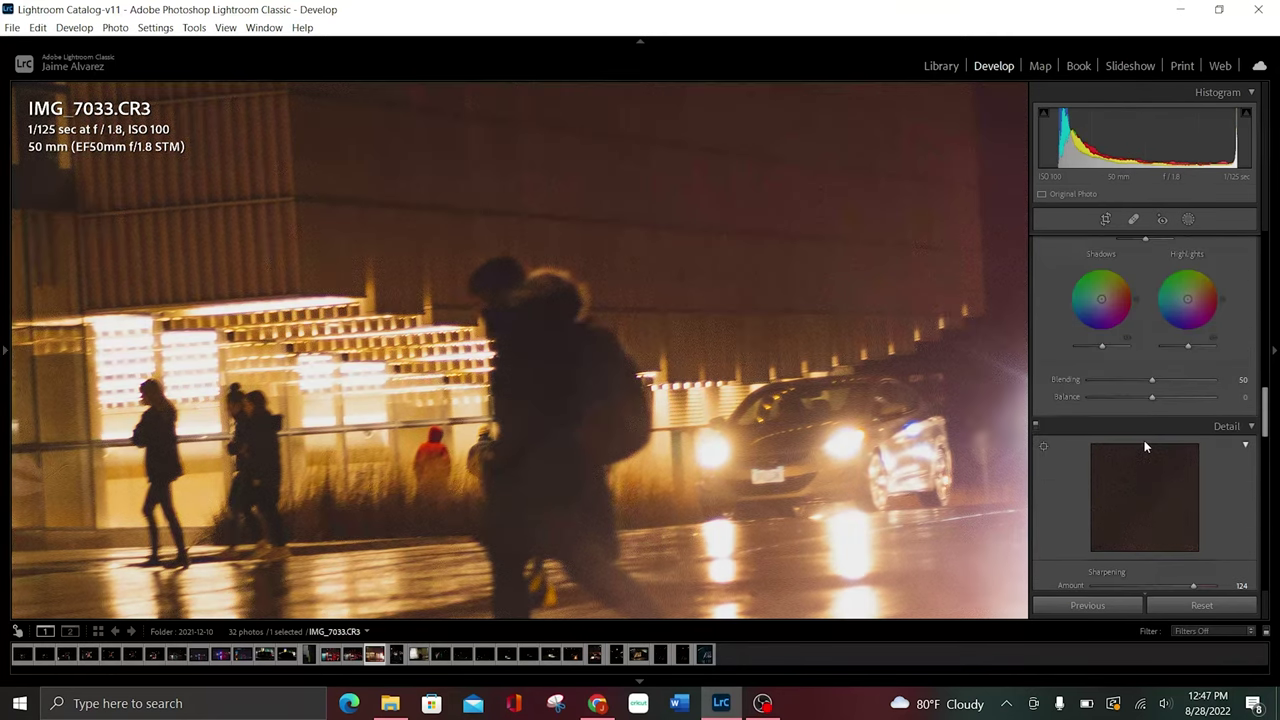
pyautogui.scroll(2, 1146, 446)
pyautogui.scroll(2, 1146, 446)
pyautogui.scroll(2, 1146, 446)
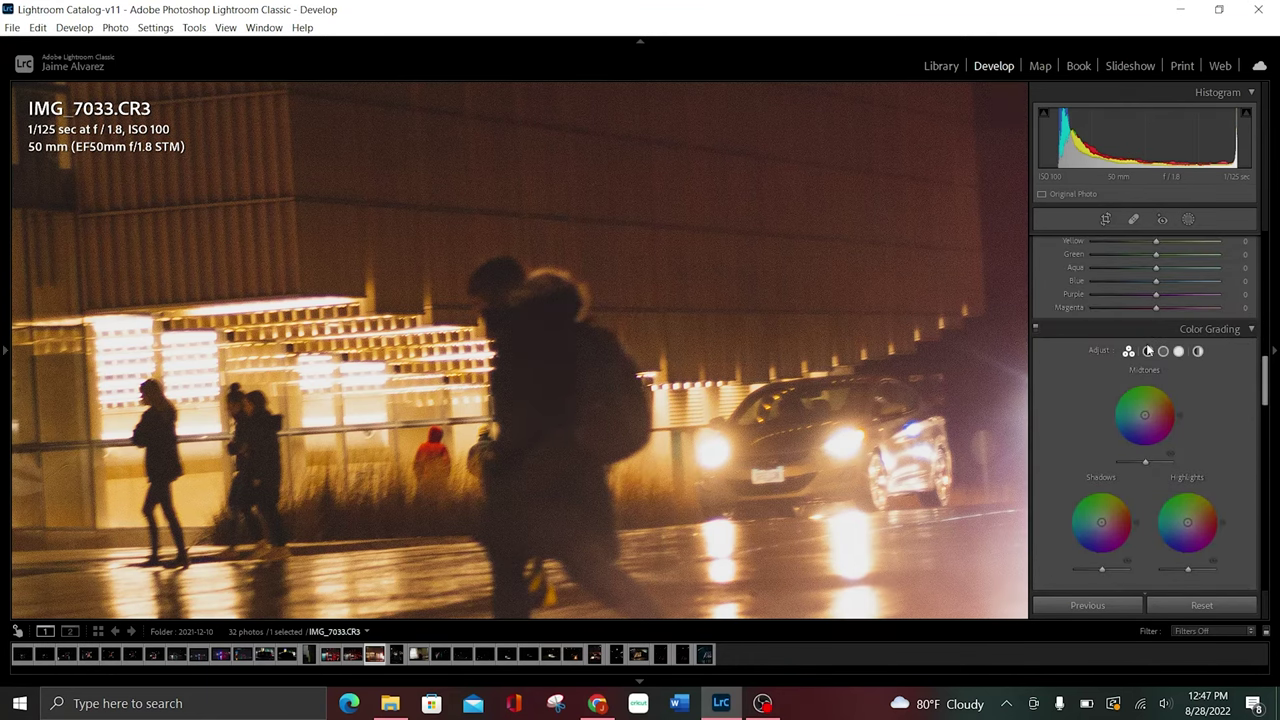
pyautogui.click(1148, 351)
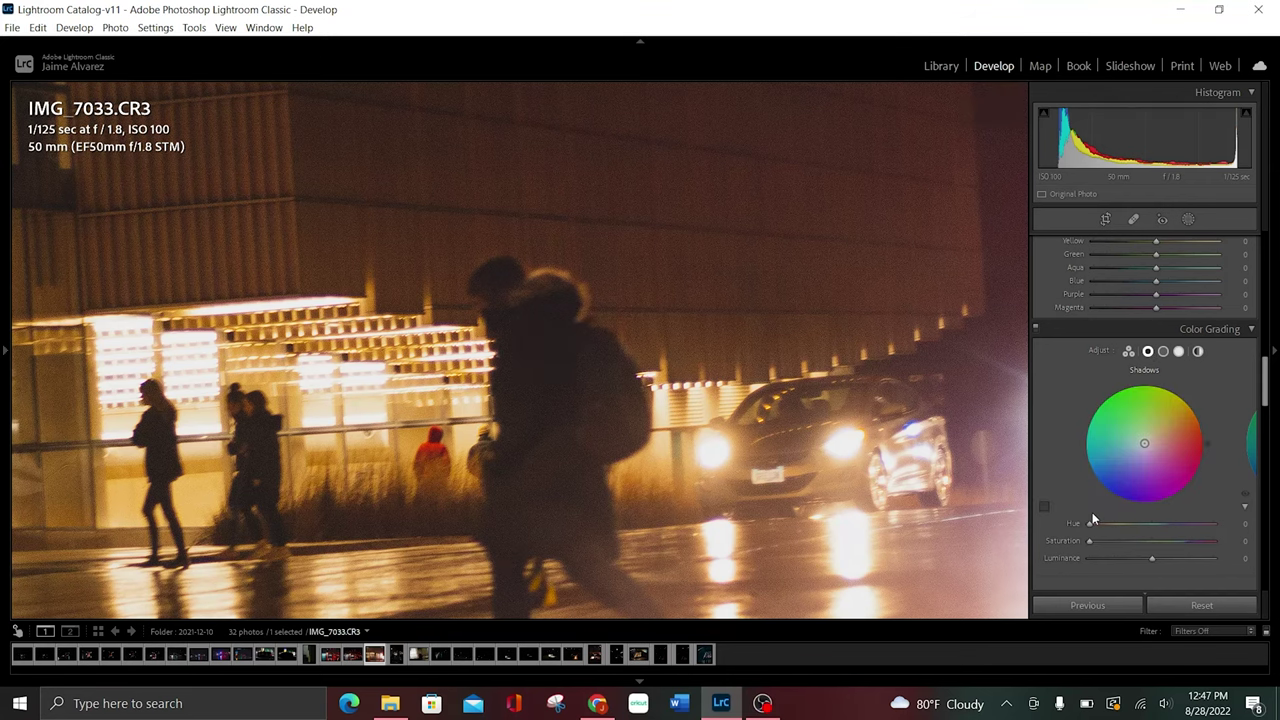
pyautogui.moveTo(1090, 540); pyautogui.dragTo(1214, 540)
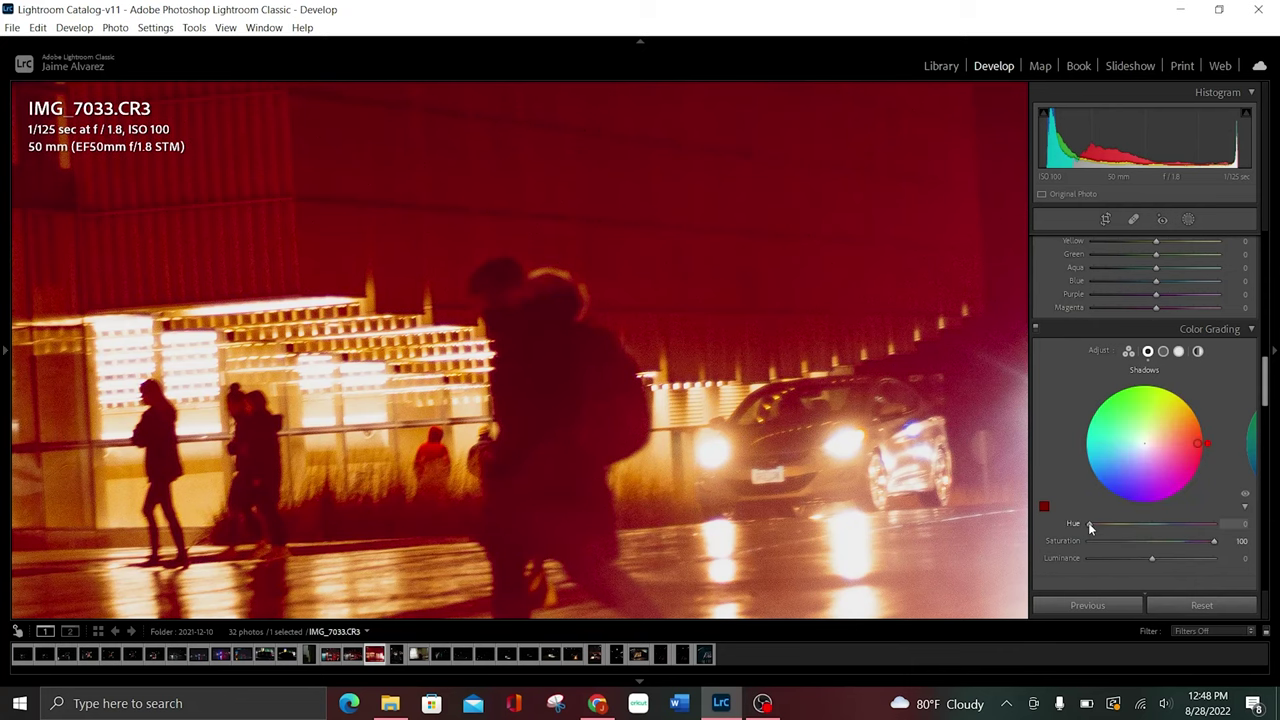
pyautogui.moveTo(1089, 524); pyautogui.dragTo(1151, 544)
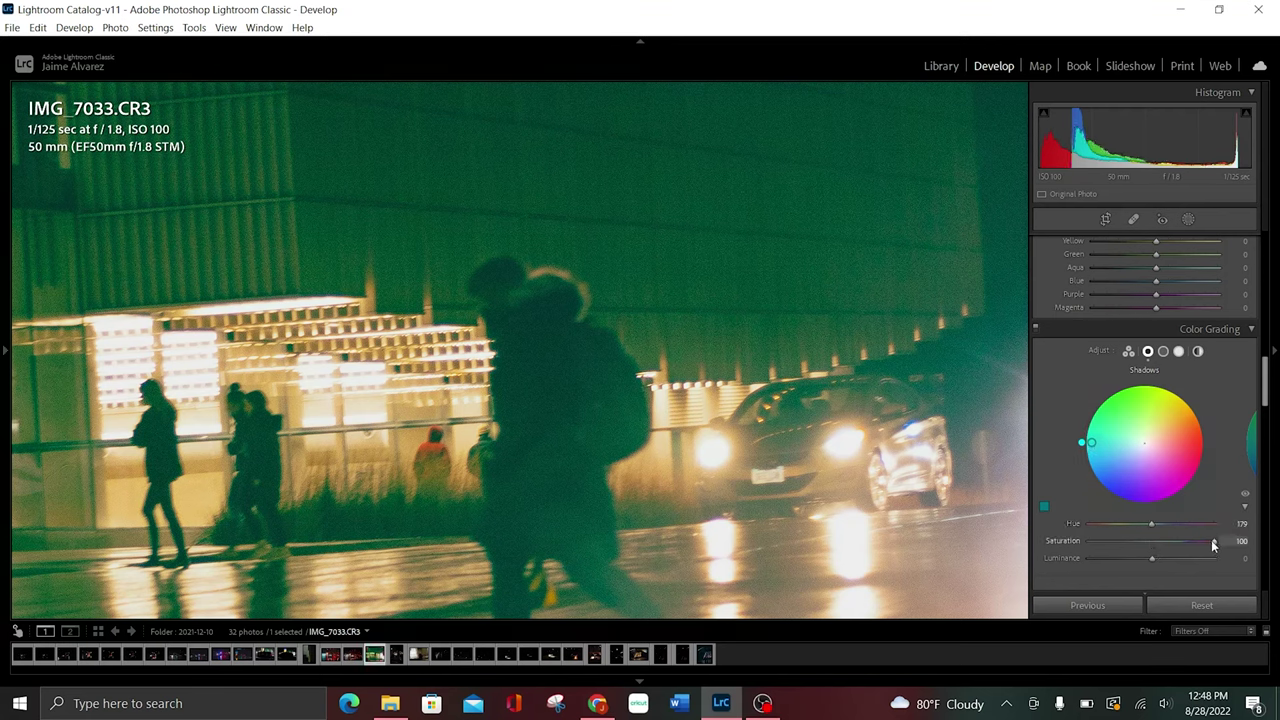
pyautogui.moveTo(1216, 545)
pyautogui.mouseDown()
pyautogui.moveTo(1191, 542)
pyautogui.moveTo(1133, 571)
pyautogui.mouseUp()
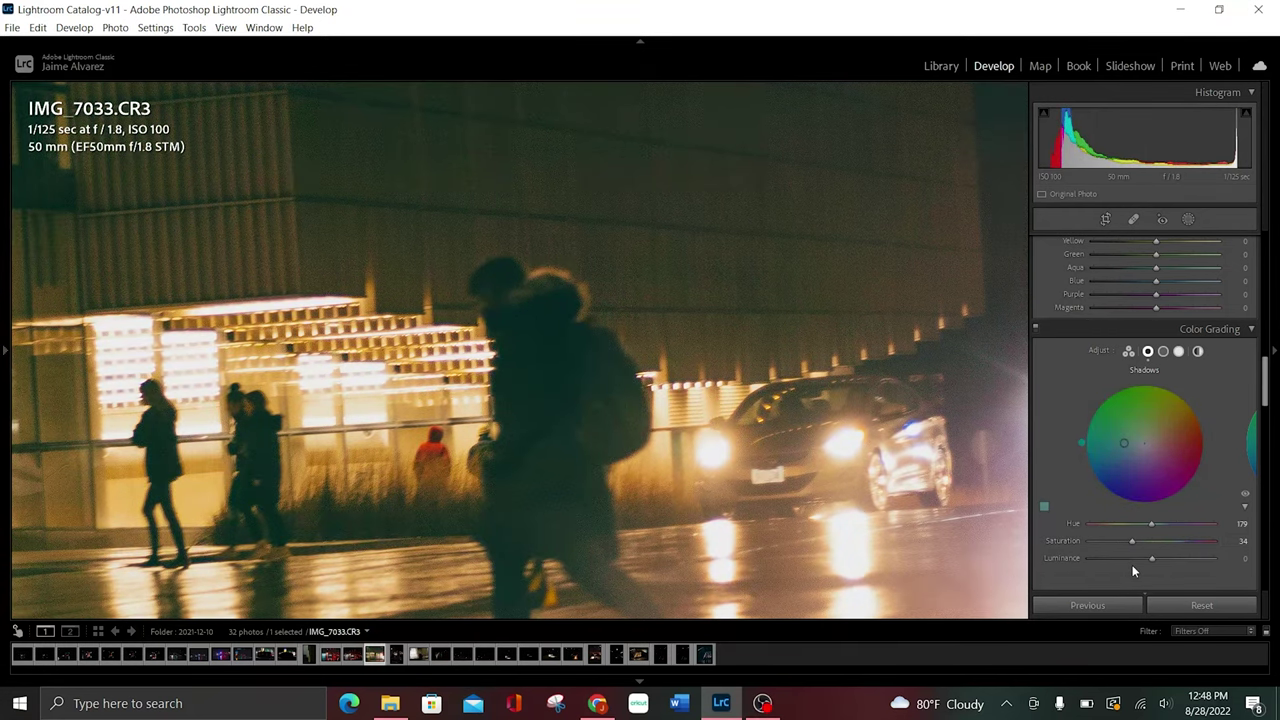
pyautogui.click(1163, 352)
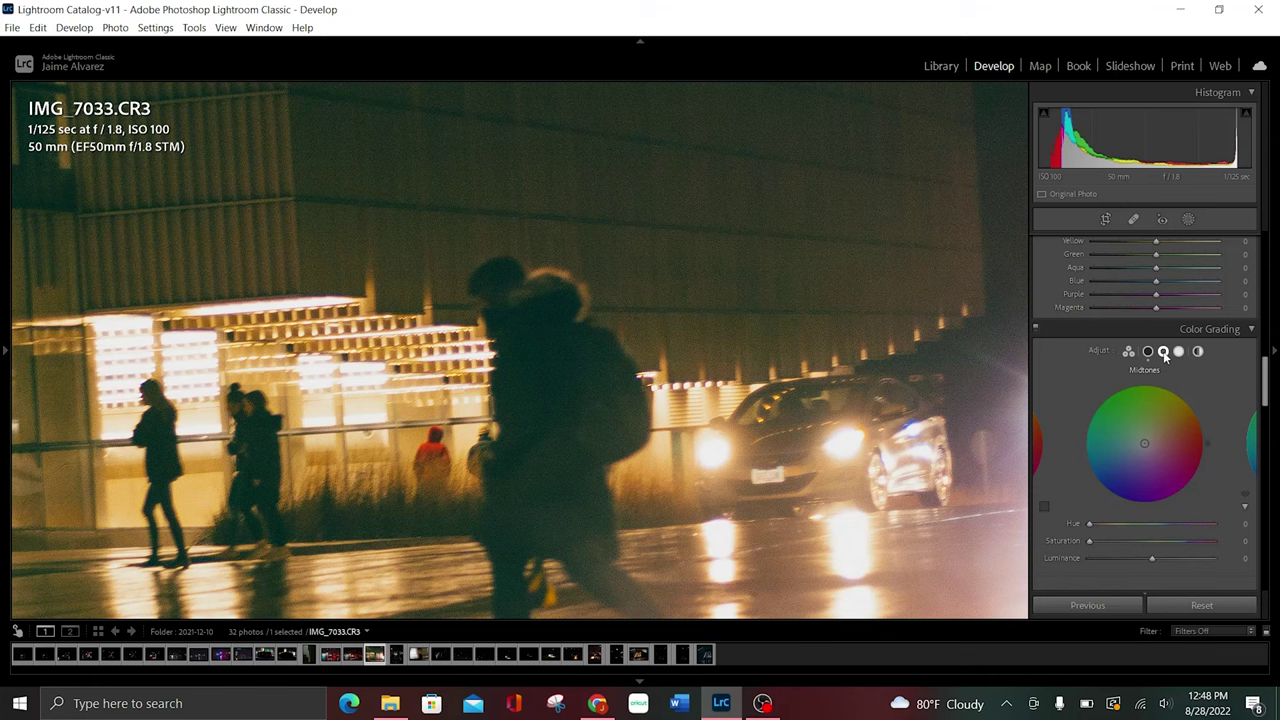
# Set the Midtones wheel to a faint amber at Hue 46, Saturation 4.
pyautogui.click(1153, 421)
pyautogui.moveTo(1167, 386)
pyautogui.mouseDown()
pyautogui.moveTo(1183, 399)
pyautogui.moveTo(1097, 467)
pyautogui.moveTo(1107, 484)
pyautogui.moveTo(1091, 441)
pyautogui.moveTo(1139, 391)
pyautogui.moveTo(1188, 400)
pyautogui.mouseUp()
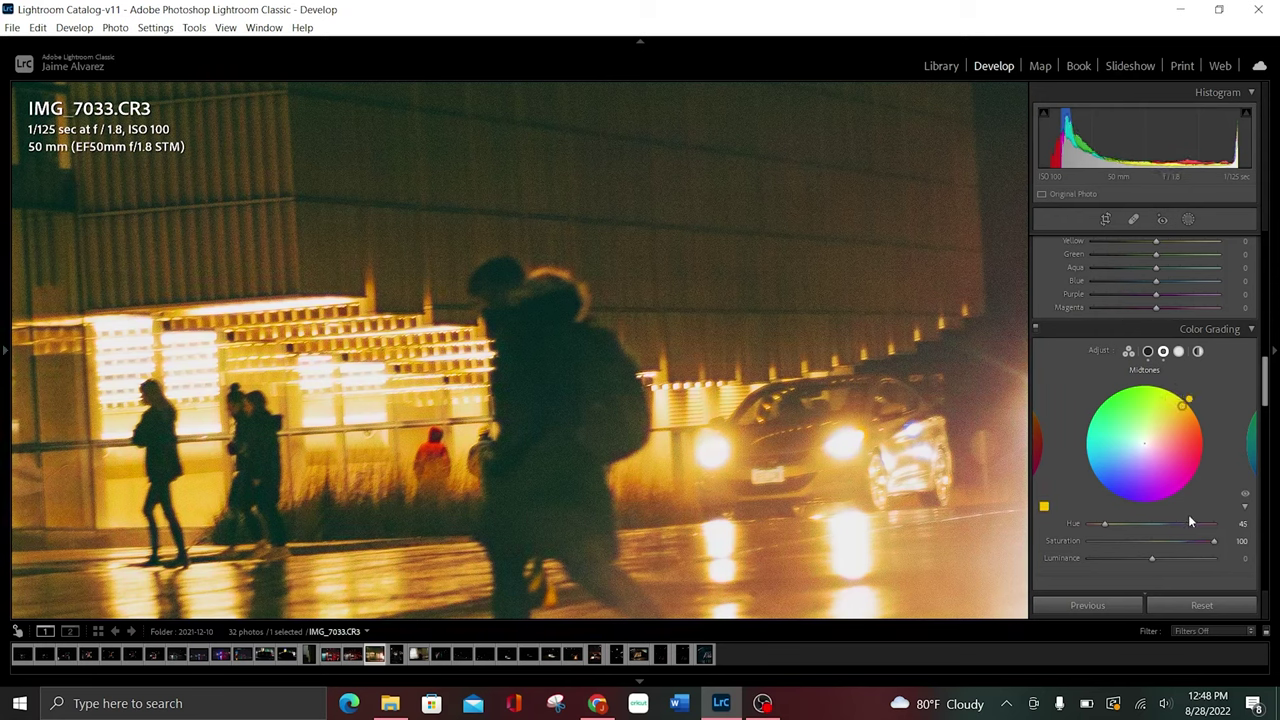
pyautogui.moveTo(1204, 539)
pyautogui.mouseDown()
pyautogui.moveTo(1154, 550)
pyautogui.moveTo(1092, 590)
pyautogui.mouseUp()
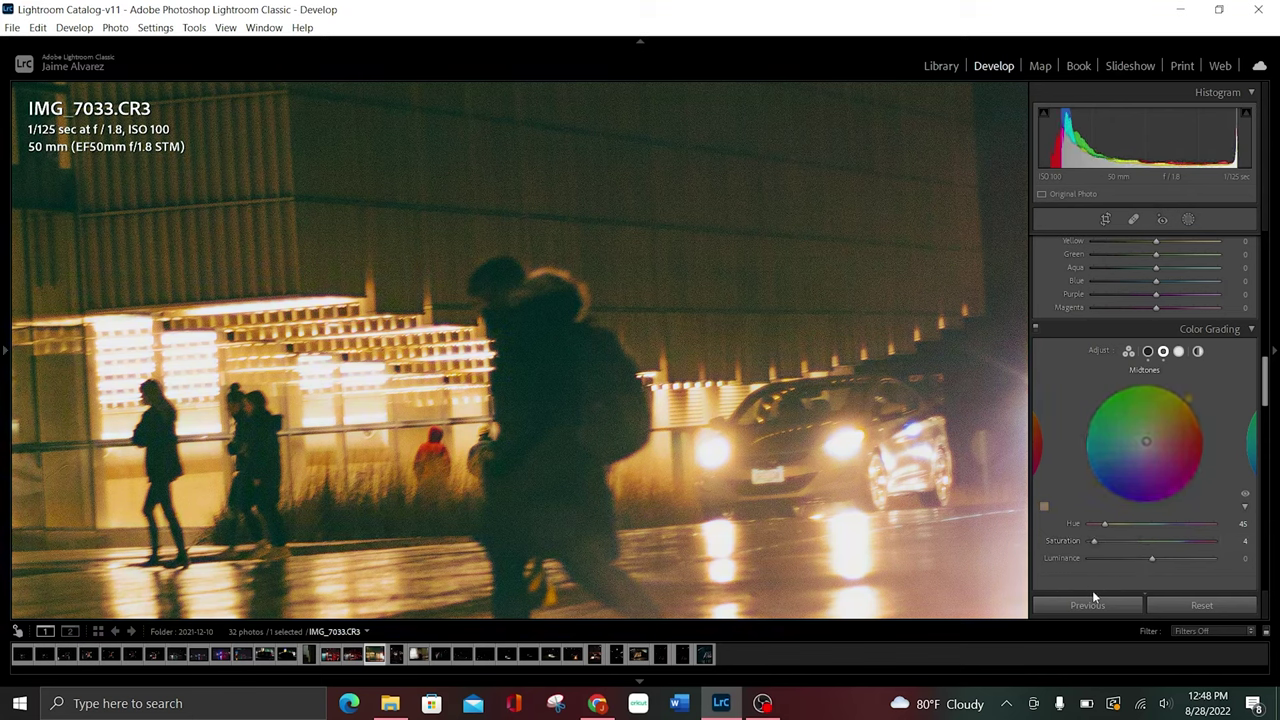
# Tint the Highlights wheel a faint blue at Hue 212, Saturation 4.
pyautogui.click(1180, 353)
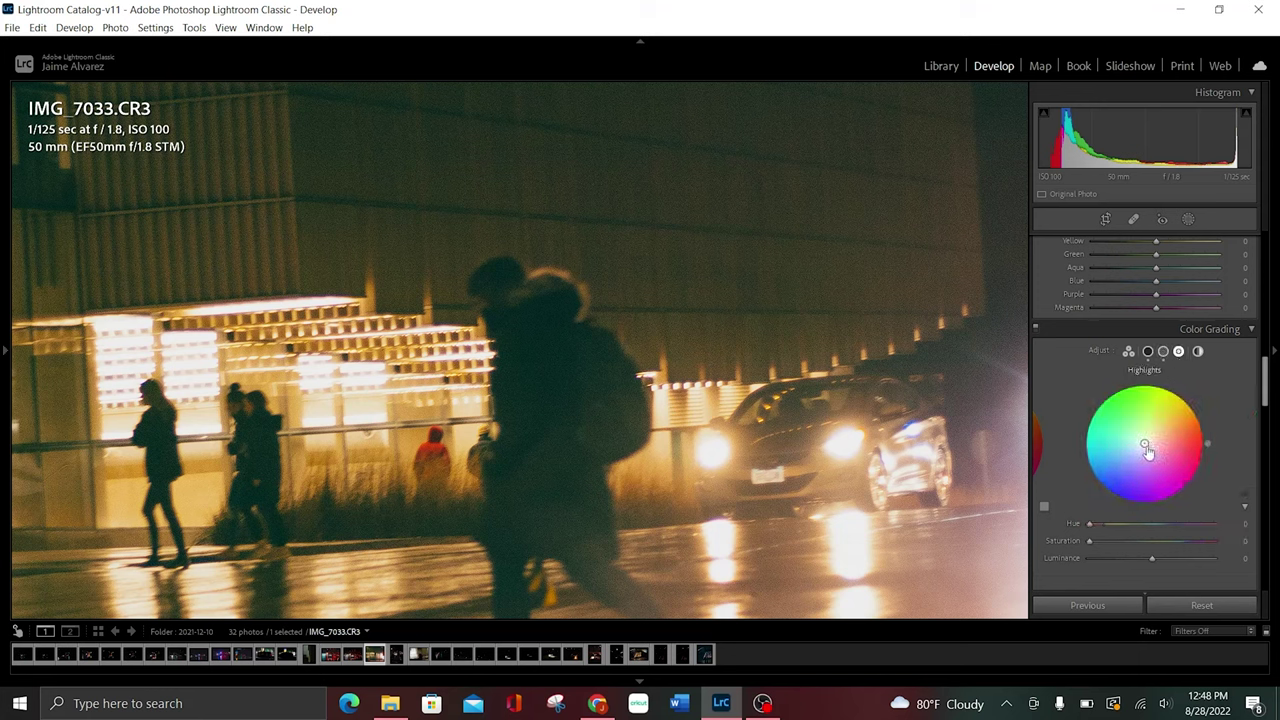
pyautogui.moveTo(1144, 445)
pyautogui.mouseDown()
pyautogui.moveTo(1184, 406)
pyautogui.moveTo(1157, 387)
pyautogui.moveTo(1119, 389)
pyautogui.moveTo(1089, 446)
pyautogui.moveTo(1098, 476)
pyautogui.mouseUp()
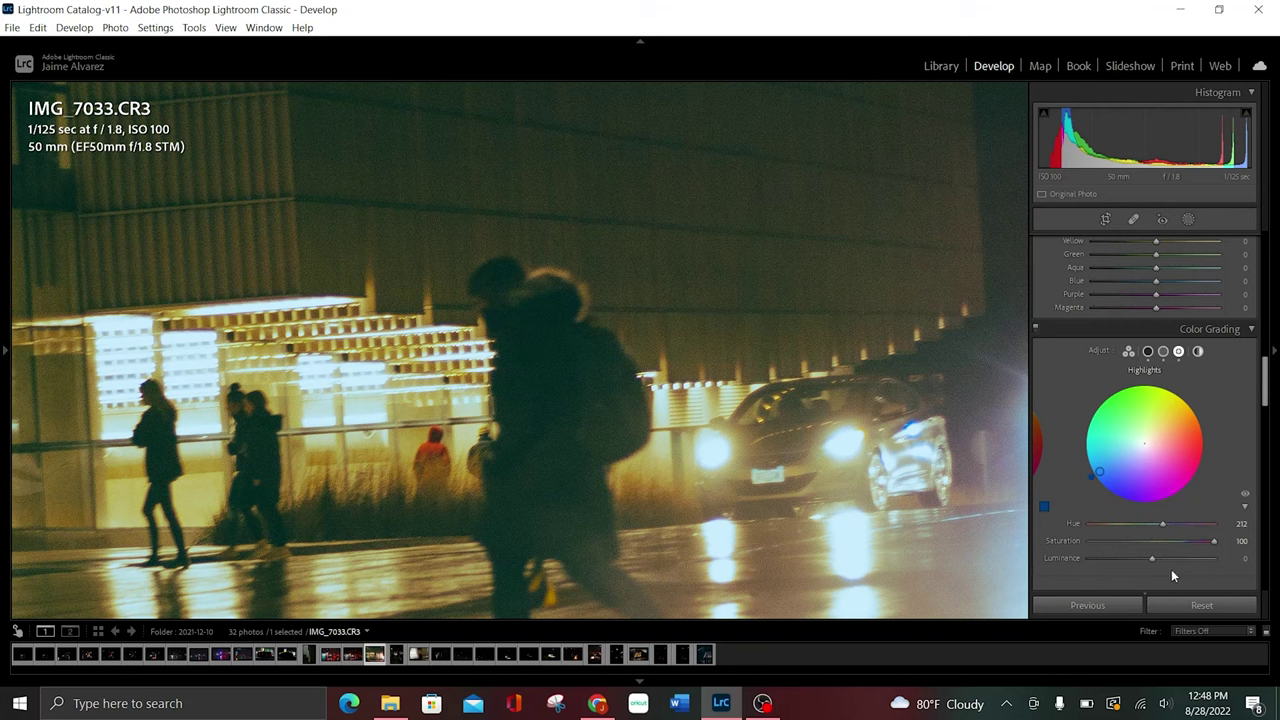
pyautogui.moveTo(1213, 548)
pyautogui.mouseDown()
pyautogui.moveTo(1141, 558)
pyautogui.moveTo(1094, 544)
pyautogui.mouseUp()
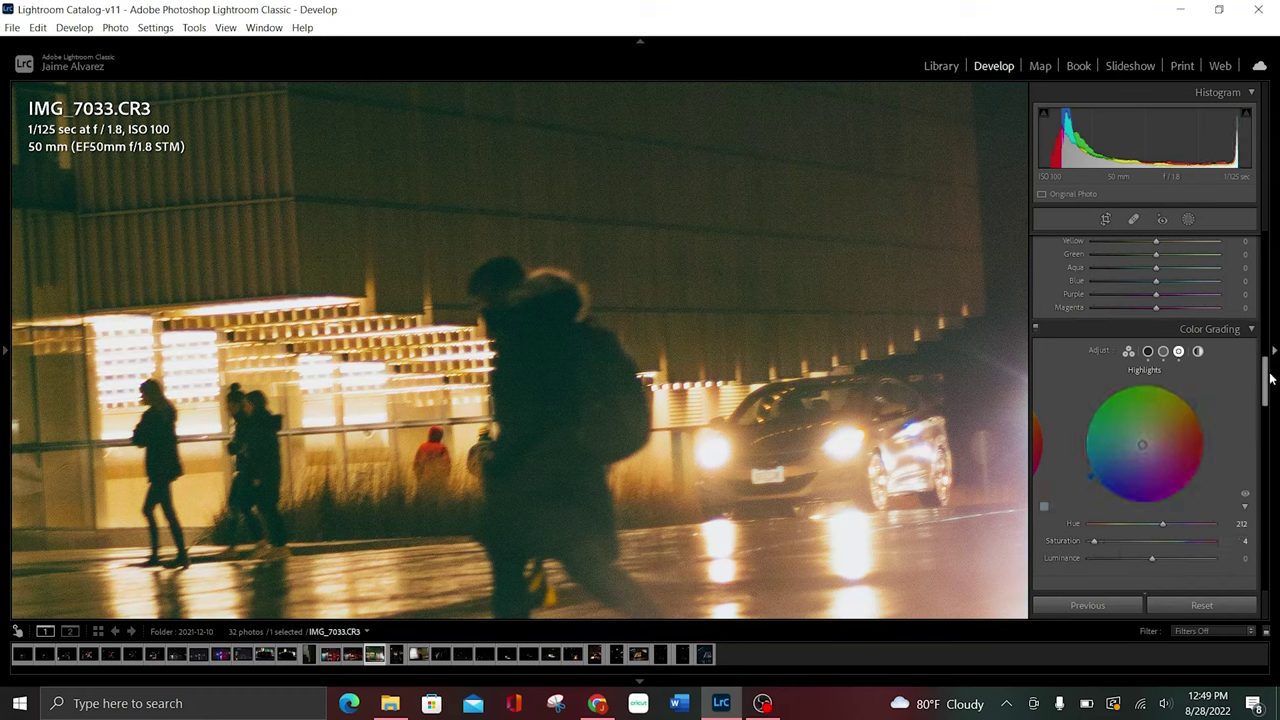
# Rotate the hues: Orange to -32 (toward red), Yellow +33, Green +13, Aqua -52, Blue -24.
pyautogui.moveTo(1268, 382)
pyautogui.mouseDown()
pyautogui.moveTo(1268, 300)
pyautogui.moveTo(1268, 340)
pyautogui.mouseUp()
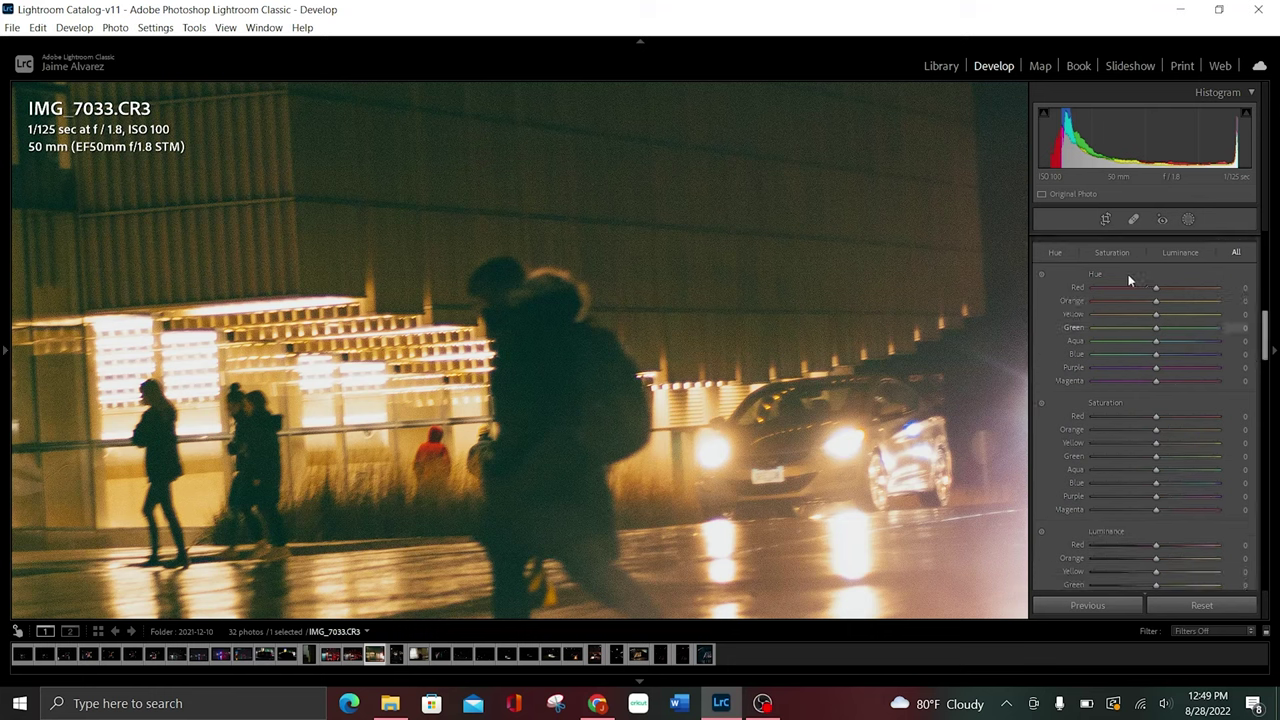
pyautogui.moveTo(1156, 301)
pyautogui.mouseDown()
pyautogui.moveTo(1086, 302)
pyautogui.moveTo(1136, 330)
pyautogui.mouseUp()
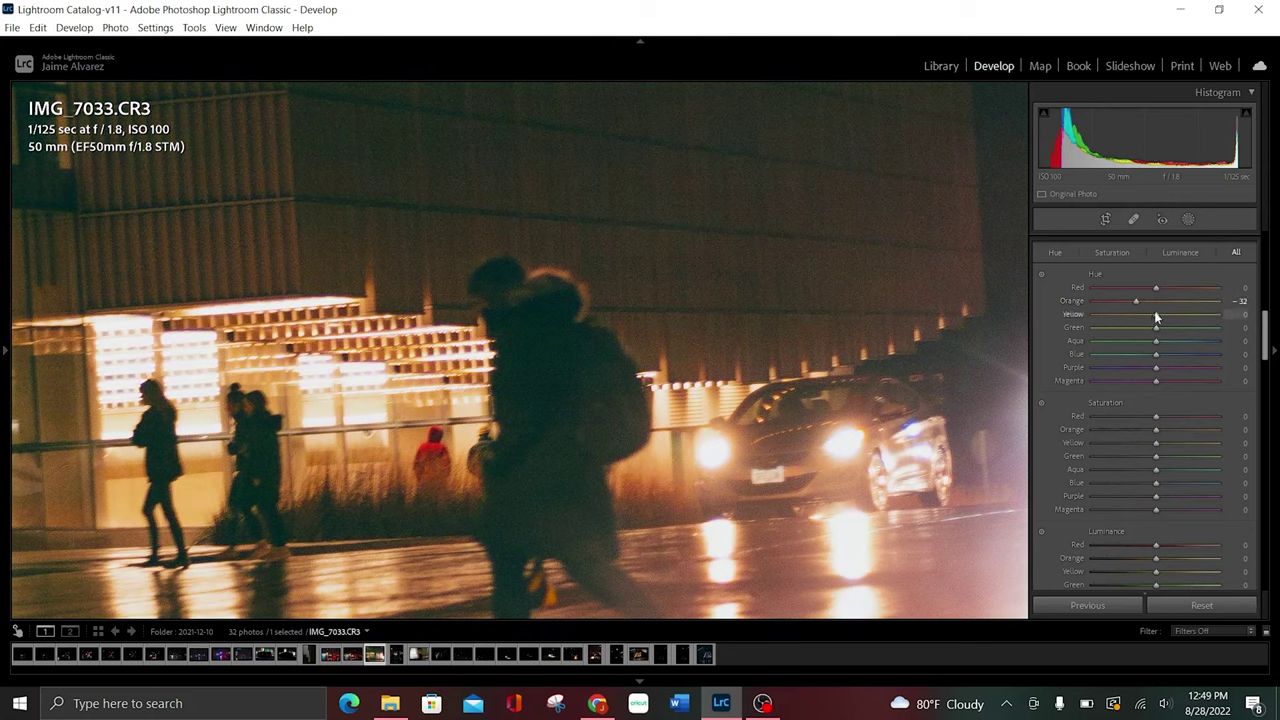
pyautogui.moveTo(1155, 314)
pyautogui.mouseDown()
pyautogui.moveTo(1038, 310)
pyautogui.moveTo(1176, 327)
pyautogui.mouseUp()
pyautogui.moveTo(1156, 332); pyautogui.dragTo(1163, 355)
pyautogui.moveTo(1156, 346); pyautogui.dragTo(1125, 370)
pyautogui.moveTo(1133, 358); pyautogui.dragTo(1123, 361)
pyautogui.moveTo(1159, 354)
pyautogui.mouseDown()
pyautogui.moveTo(1099, 372)
pyautogui.moveTo(1130, 375)
pyautogui.mouseUp()
# Scroll to the HSL Saturation sliders and drop Green to -52 and Aqua to -23.
pyautogui.scroll(4, 1157, 428)
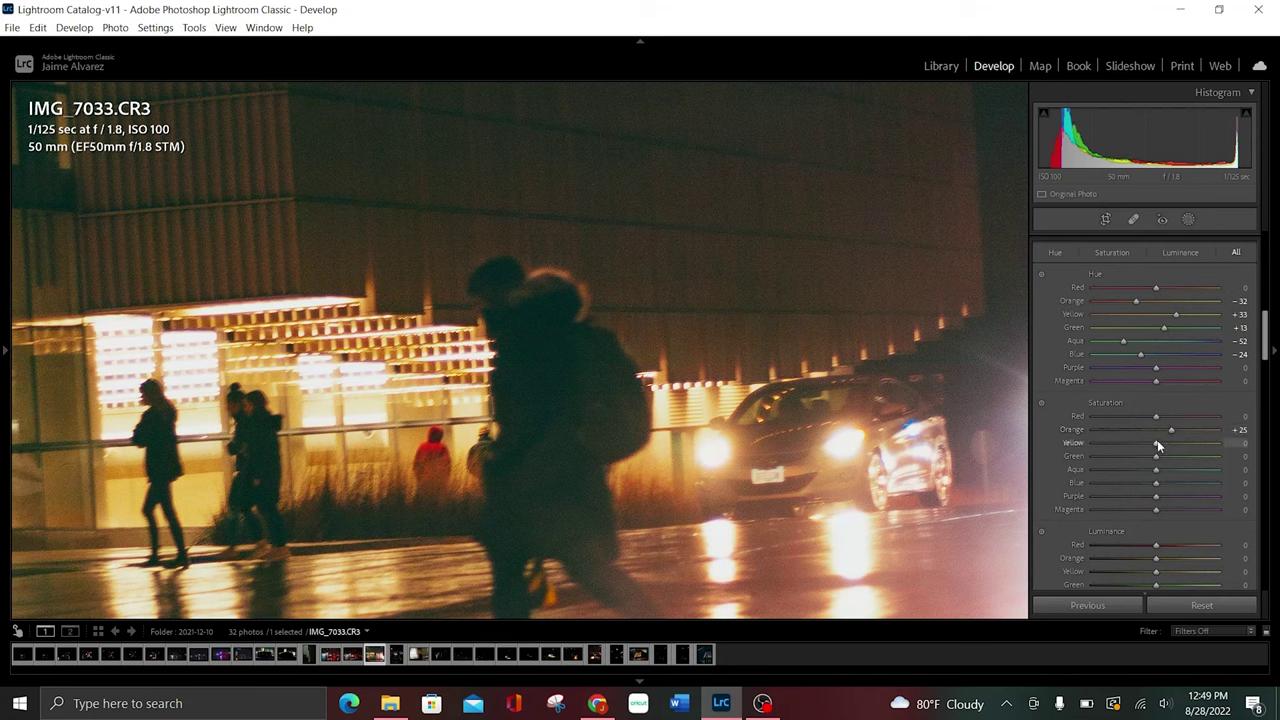
pyautogui.scroll(-9, 1157, 443)
pyautogui.scroll(-3, 1157, 458)
pyautogui.moveTo(1151, 460)
pyautogui.mouseDown()
pyautogui.moveTo(1075, 481)
pyautogui.moveTo(1135, 490)
pyautogui.mouseUp()
pyautogui.moveTo(1157, 470); pyautogui.dragTo(1145, 496)
# Settle Blue saturation at -19 after testing both slider extremes.
pyautogui.moveTo(1155, 481)
pyautogui.mouseDown()
pyautogui.moveTo(980, 508)
pyautogui.moveTo(1167, 482)
pyautogui.mouseUp()
pyautogui.moveTo(1172, 480)
pyautogui.mouseDown()
pyautogui.moveTo(1111, 484)
pyautogui.moveTo(1152, 486)
pyautogui.moveTo(1122, 492)
pyautogui.mouseUp()
pyautogui.moveTo(1117, 485)
pyautogui.mouseDown()
pyautogui.moveTo(1218, 483)
pyautogui.moveTo(1093, 483)
pyautogui.mouseUp()
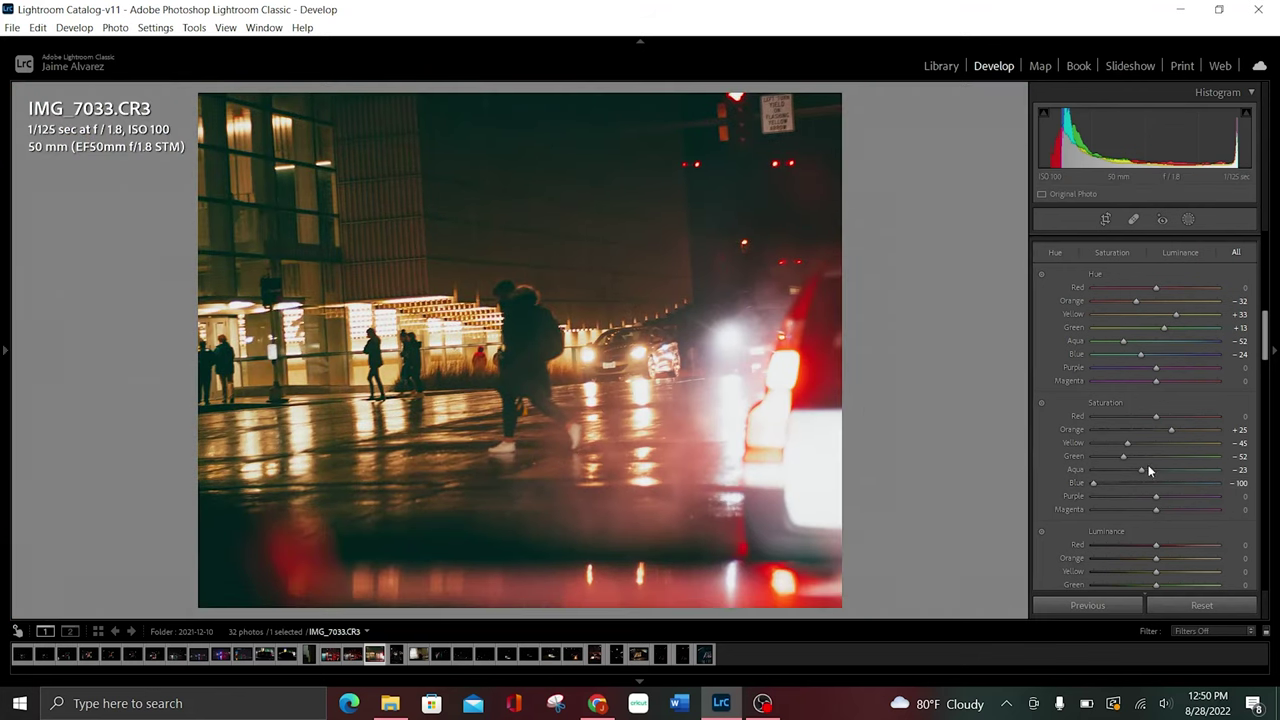
pyautogui.moveTo(1091, 483); pyautogui.dragTo(1175, 481)
pyautogui.moveTo(1190, 483); pyautogui.dragTo(1143, 488)
# Set HSL luminance to Orange +30, Yellow -30, Green -30, Aqua +10 and Blue +20.
pyautogui.scroll(-5, 1136, 541)
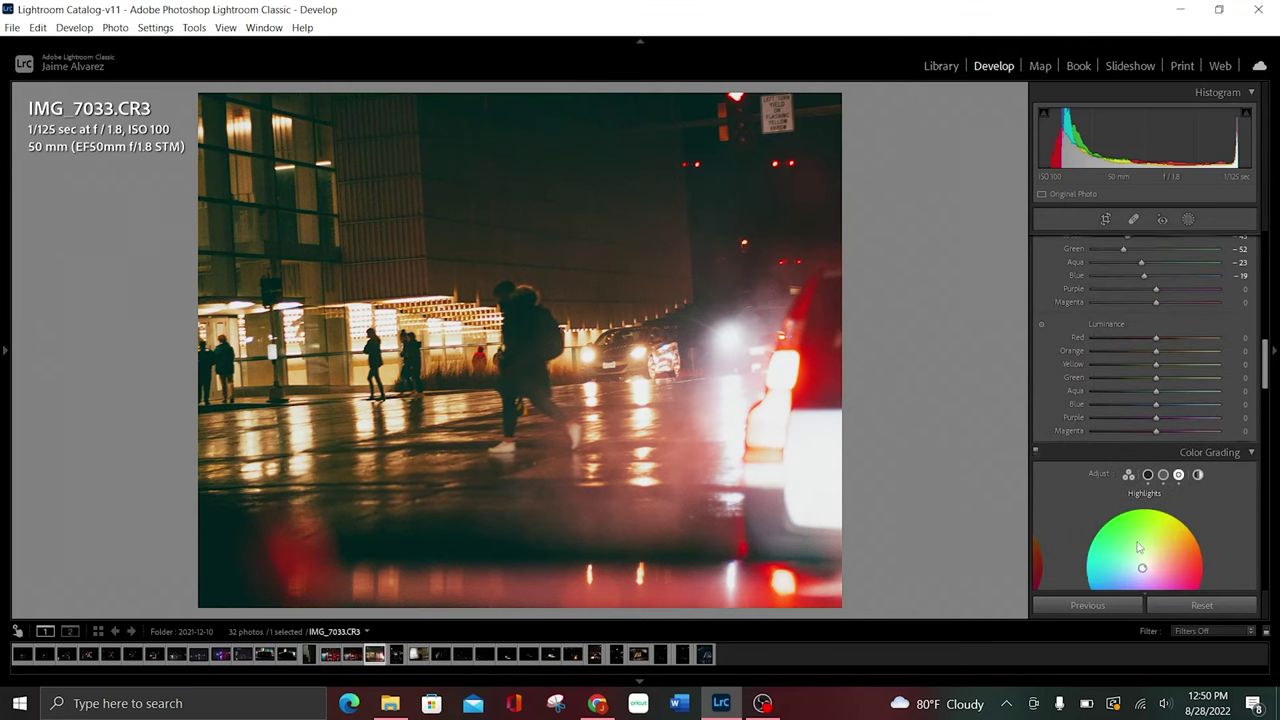
pyautogui.scroll(1, 1137, 547)
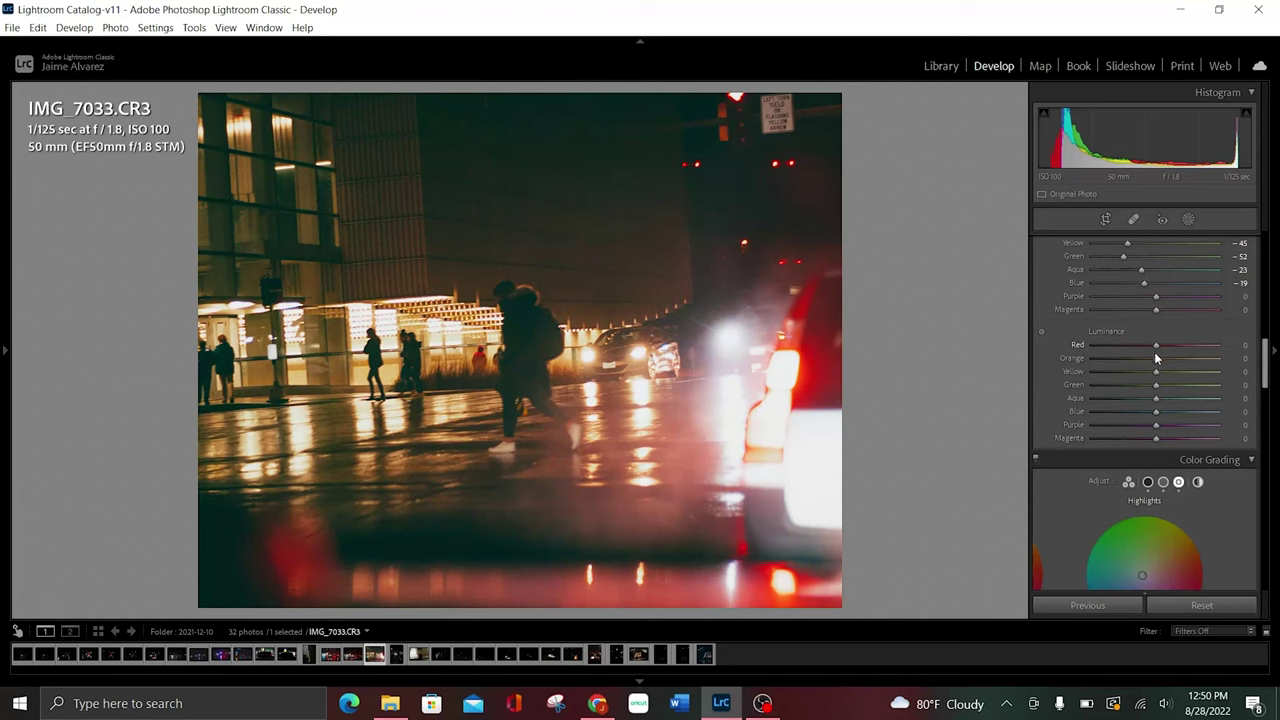
pyautogui.scroll(2, 1155, 358)
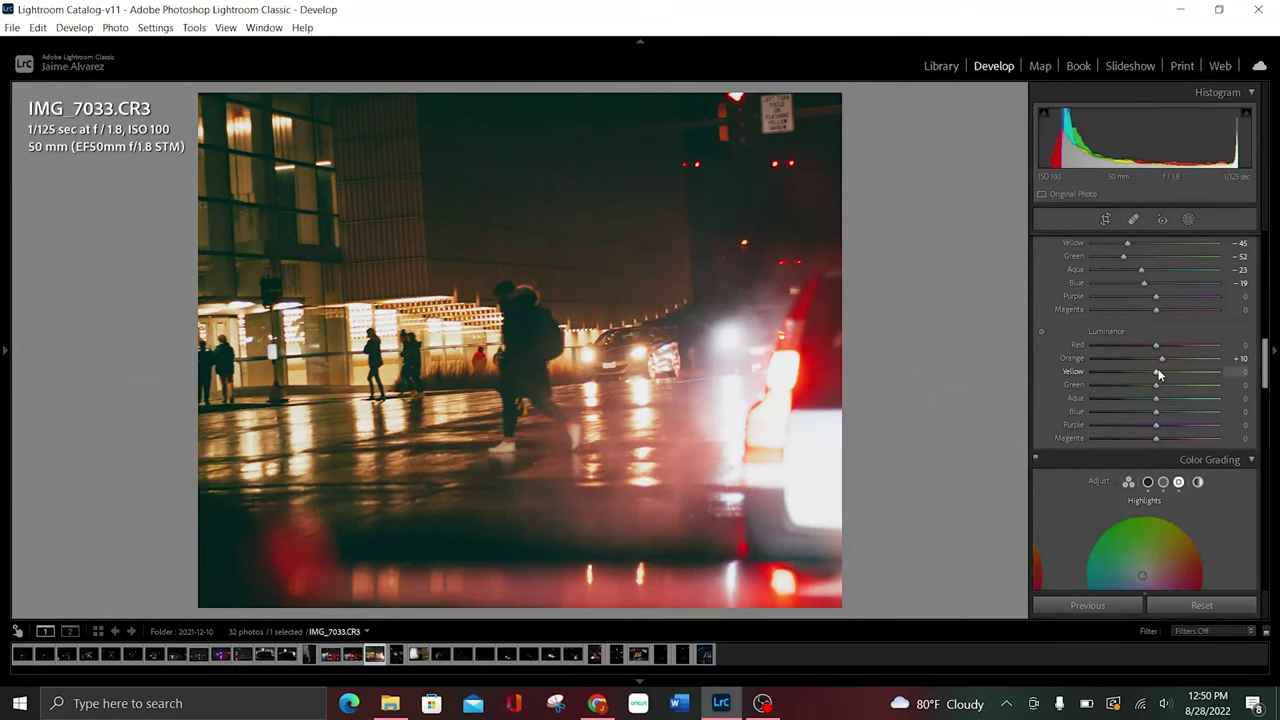
pyautogui.scroll(-3, 1159, 374)
pyautogui.scroll(-2, 1159, 374)
pyautogui.scroll(-1, 1159, 374)
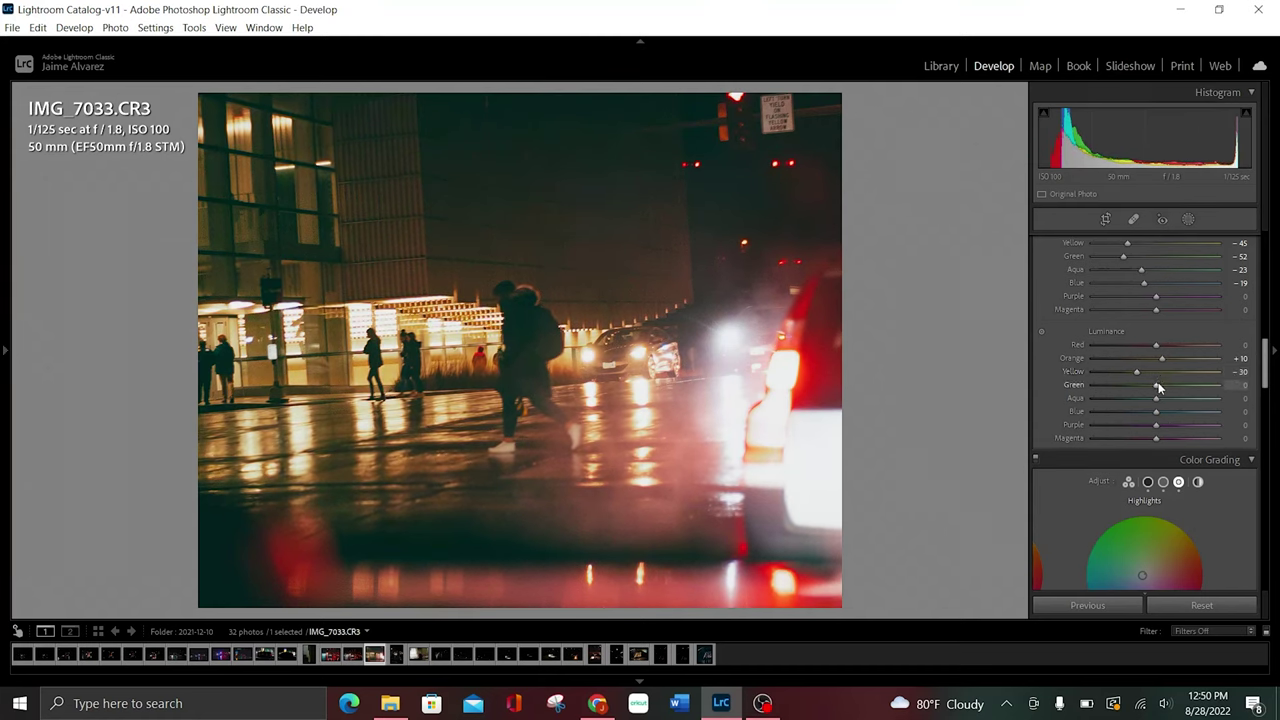
pyautogui.scroll(-1, 1159, 388)
pyautogui.scroll(-2, 1159, 388)
pyautogui.scroll(-2, 1159, 388)
pyautogui.scroll(-1, 1159, 388)
pyautogui.scroll(-1, 1159, 388)
# Scroll the right panel back up to the Basic panel.
pyautogui.scroll(1, 1159, 388)
pyautogui.scroll(1, 1160, 405)
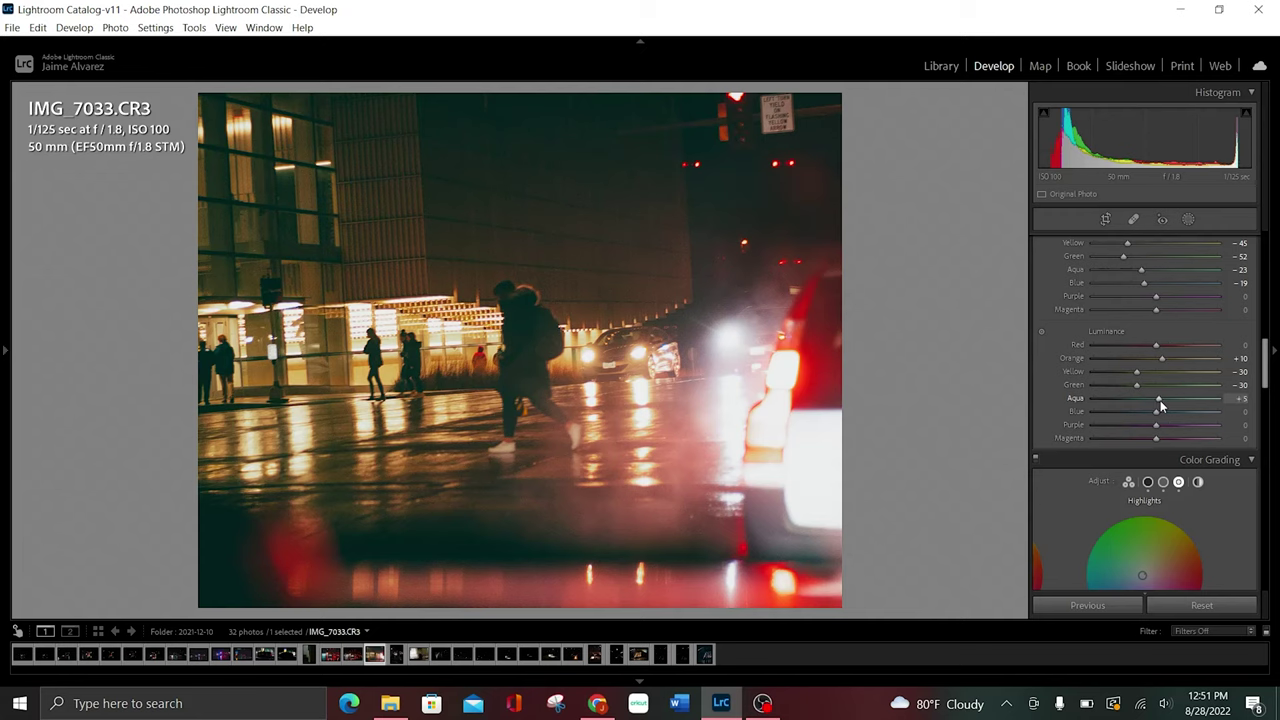
pyautogui.scroll(1, 1160, 405)
pyautogui.scroll(3, 1158, 410)
pyautogui.scroll(3, 1120, 386)
pyautogui.scroll(5, 1120, 386)
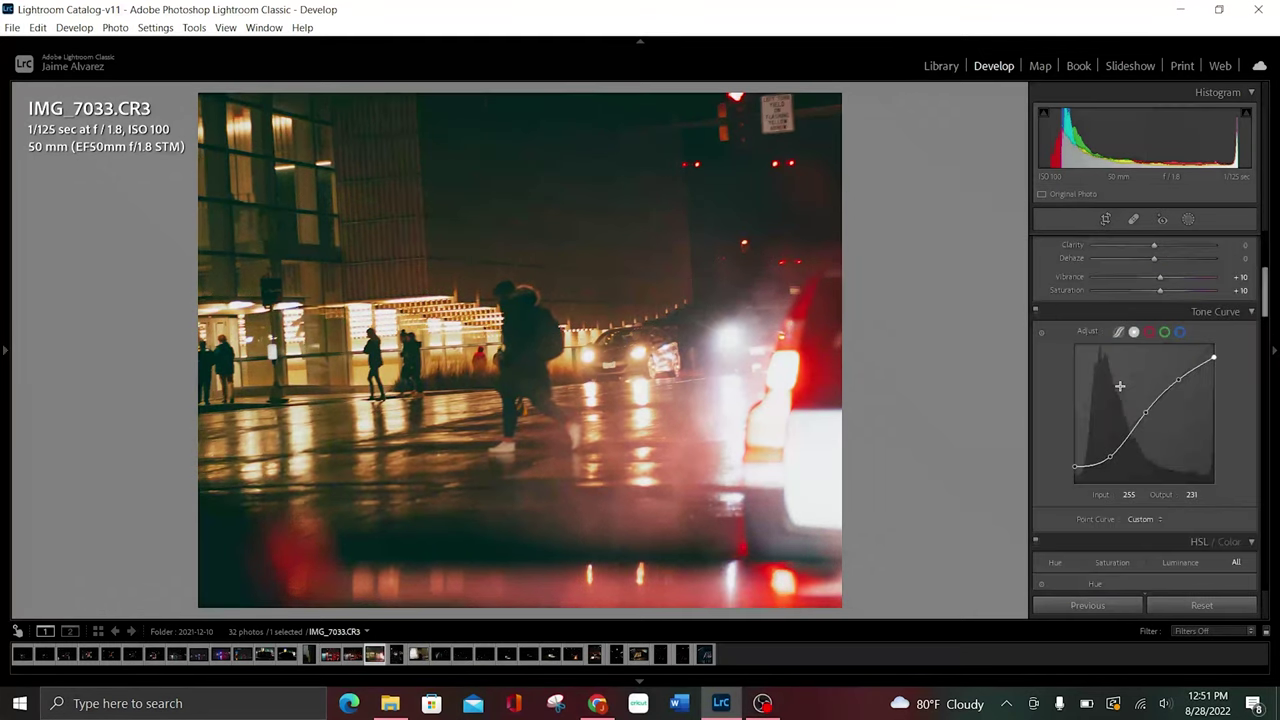
pyautogui.scroll(2, 1120, 386)
pyautogui.scroll(3, 1120, 386)
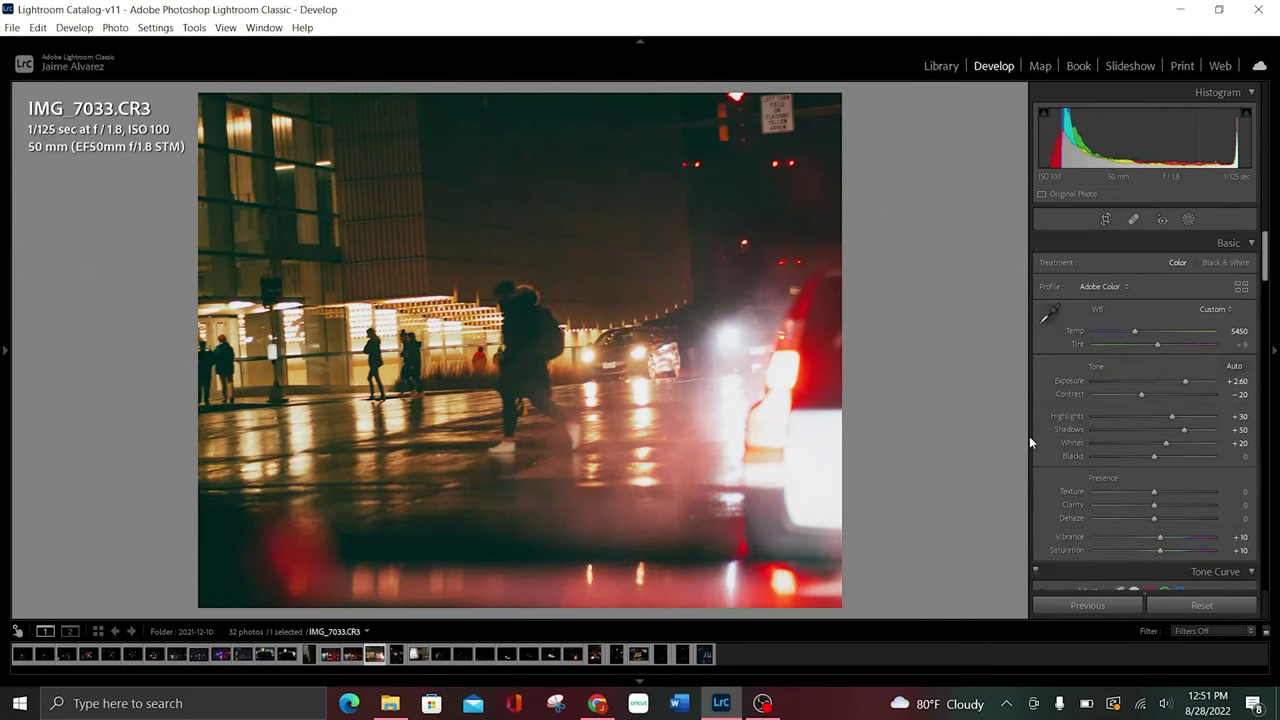
# Tighten the 4 x 5 crop from the top, centre the pedestrians and wet street, and apply.
pyautogui.click(1106, 219)
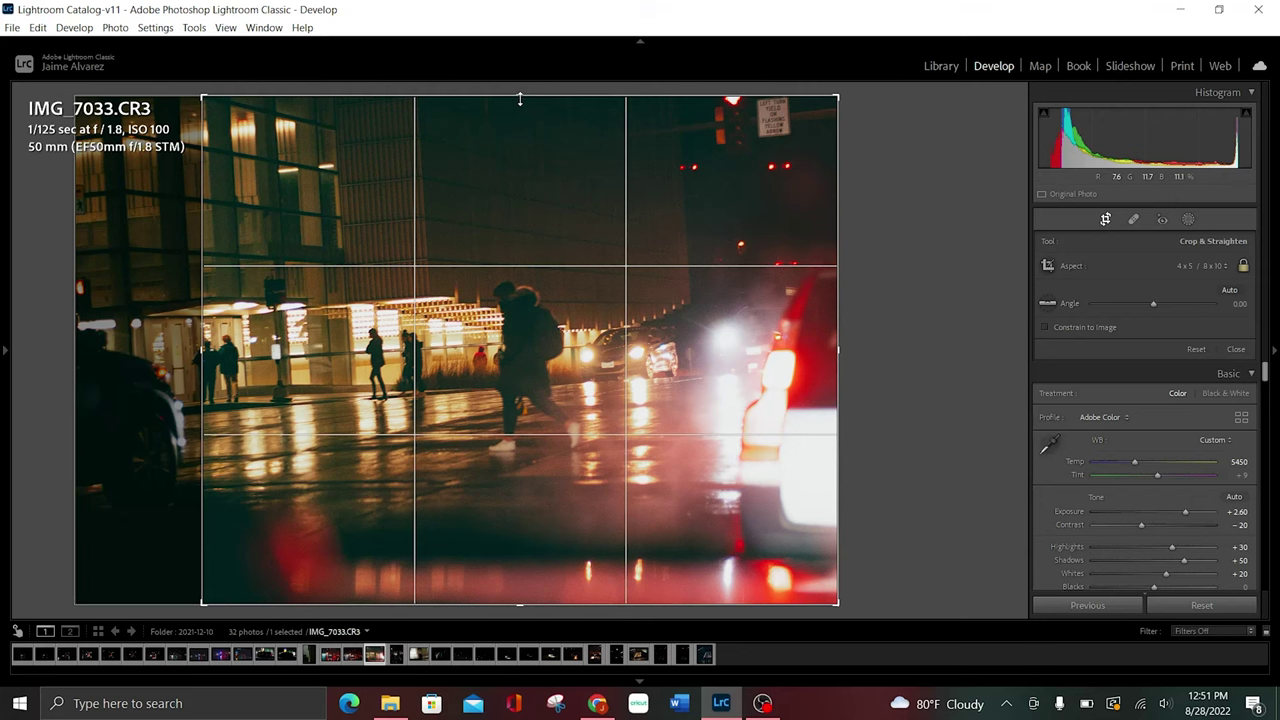
pyautogui.moveTo(520, 99); pyautogui.dragTo(557, 162)
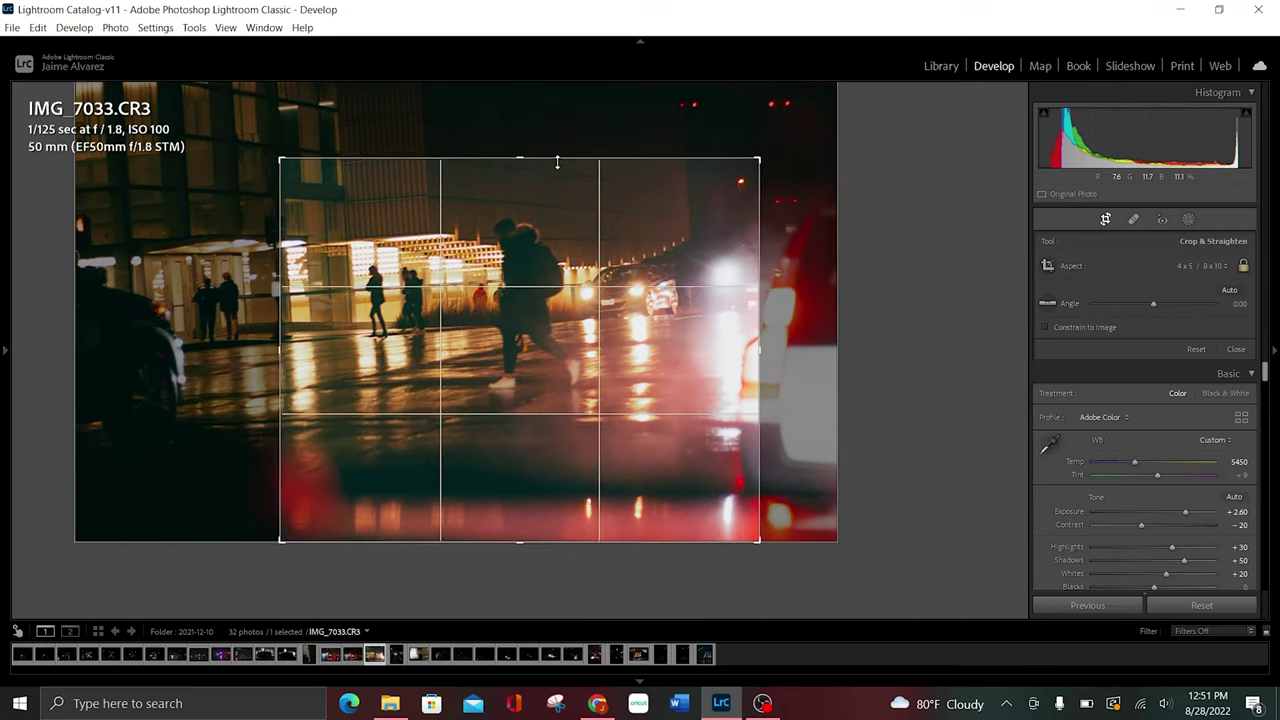
pyautogui.moveTo(682, 236); pyautogui.dragTo(767, 265)
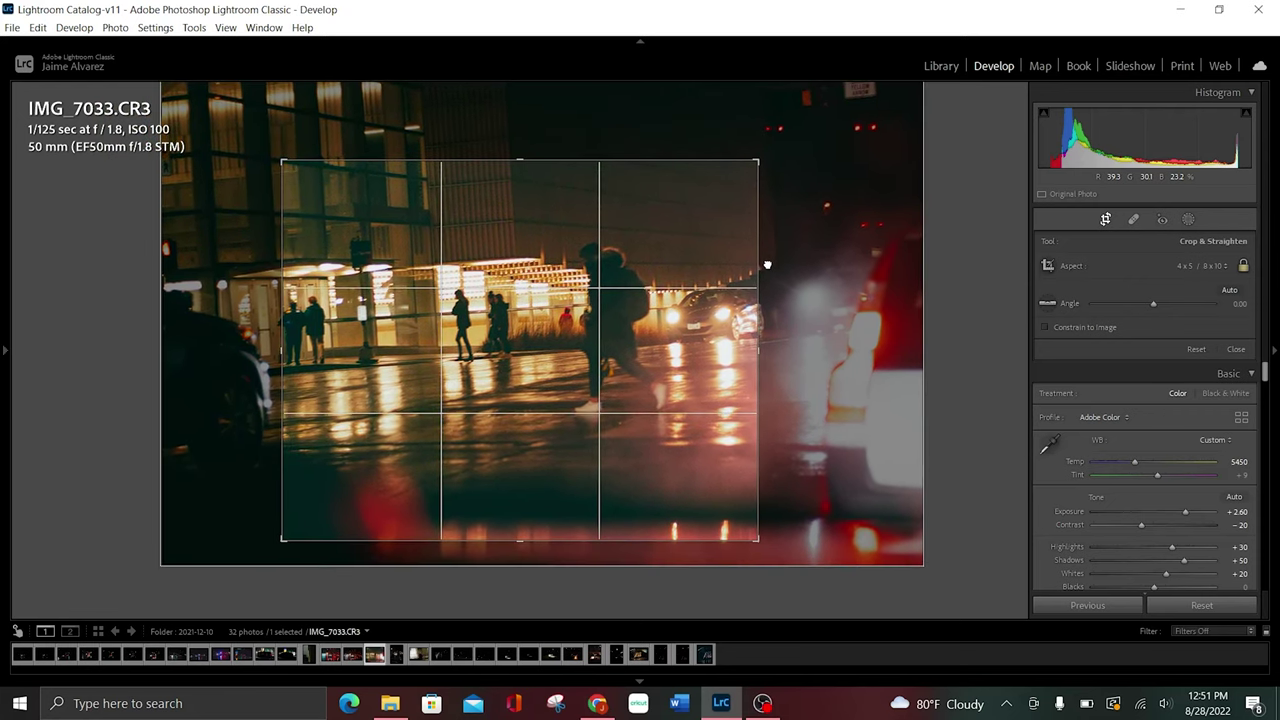
pyautogui.moveTo(767, 265); pyautogui.dragTo(754, 235)
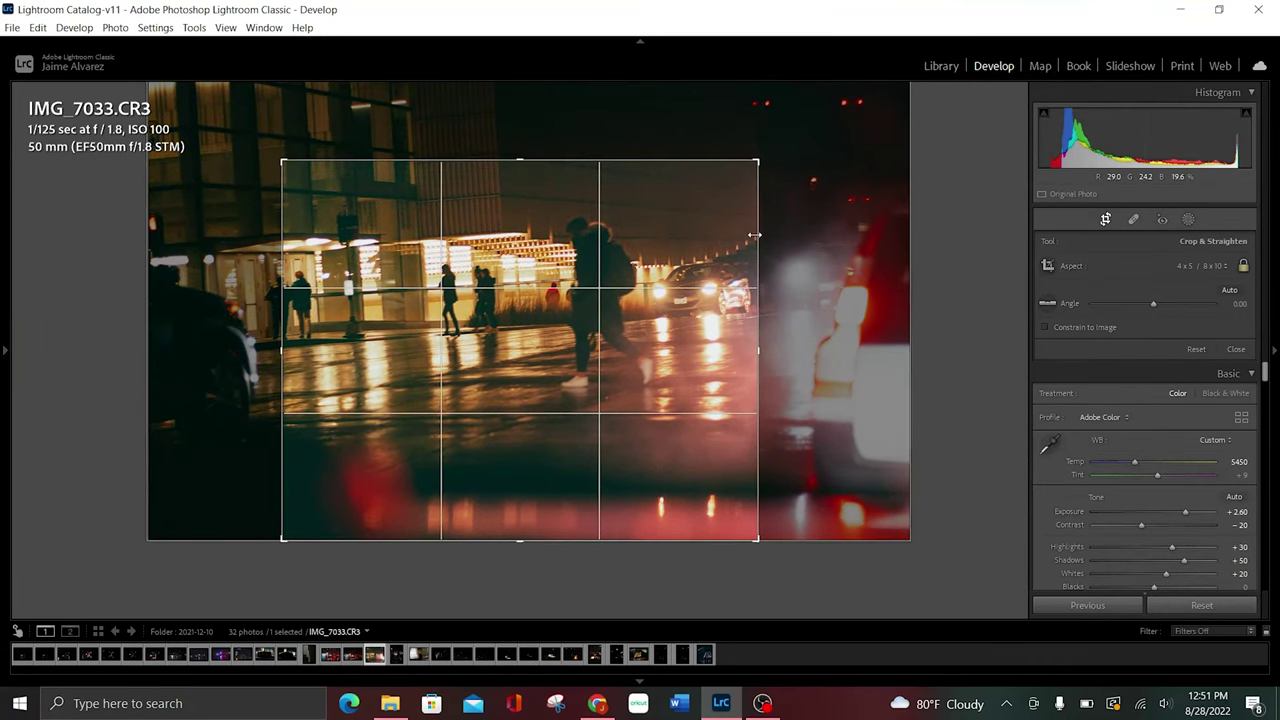
pyautogui.press('Return')
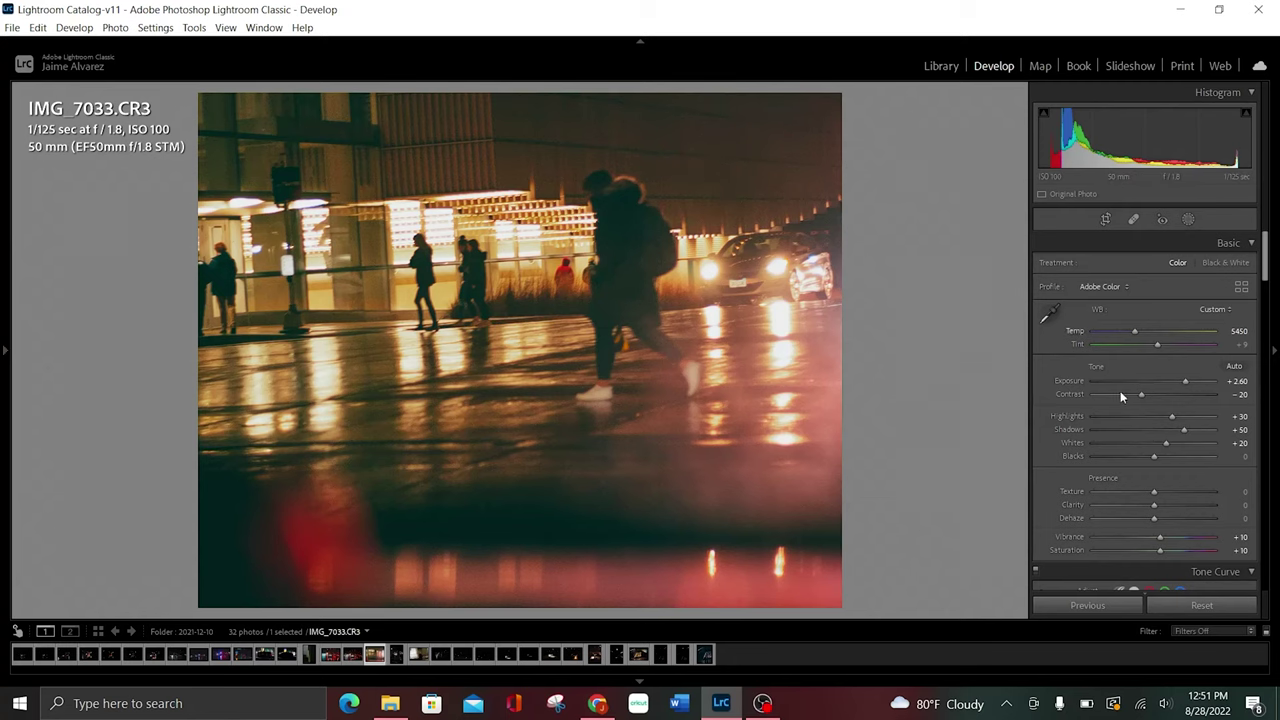
# Set Texture +5 and Clarity +13, reset Dehaze to 0, then view the Before image.
pyautogui.moveTo(1154, 491); pyautogui.dragTo(1274, 510)
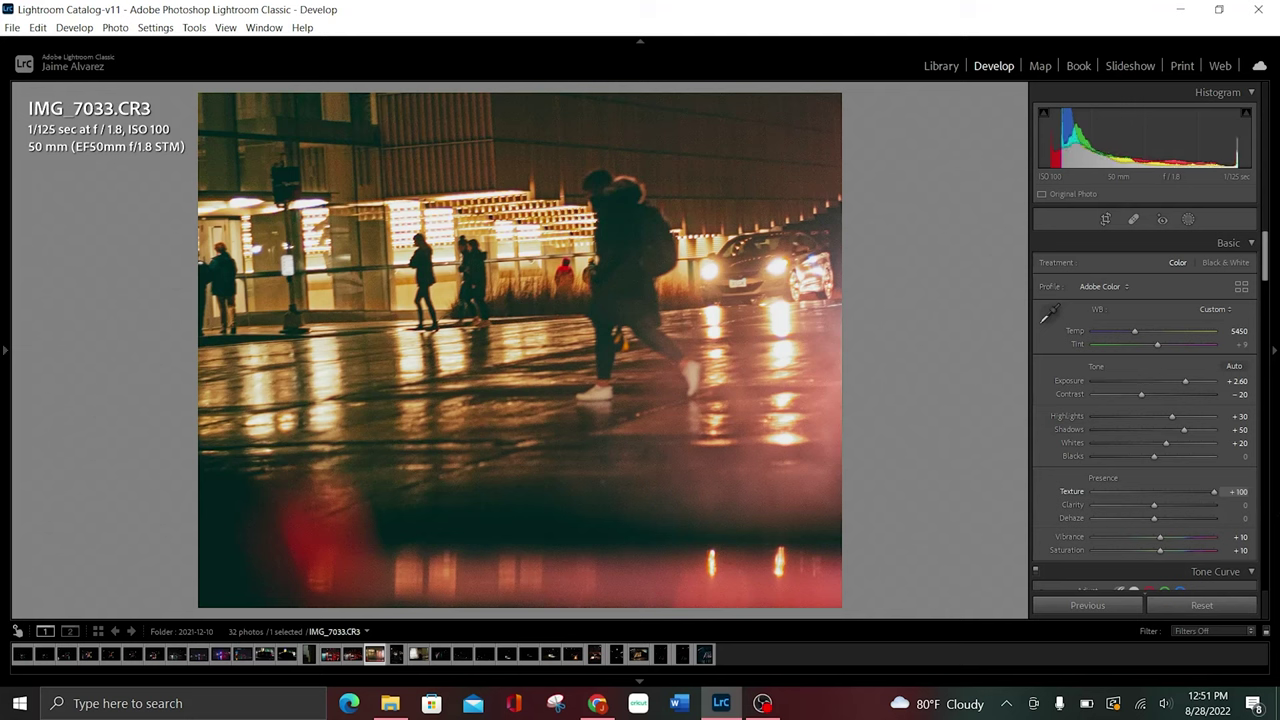
pyautogui.moveTo(1182, 516)
pyautogui.mouseDown()
pyautogui.moveTo(1160, 506)
pyautogui.moveTo(1181, 526)
pyautogui.moveTo(1157, 523)
pyautogui.mouseUp()
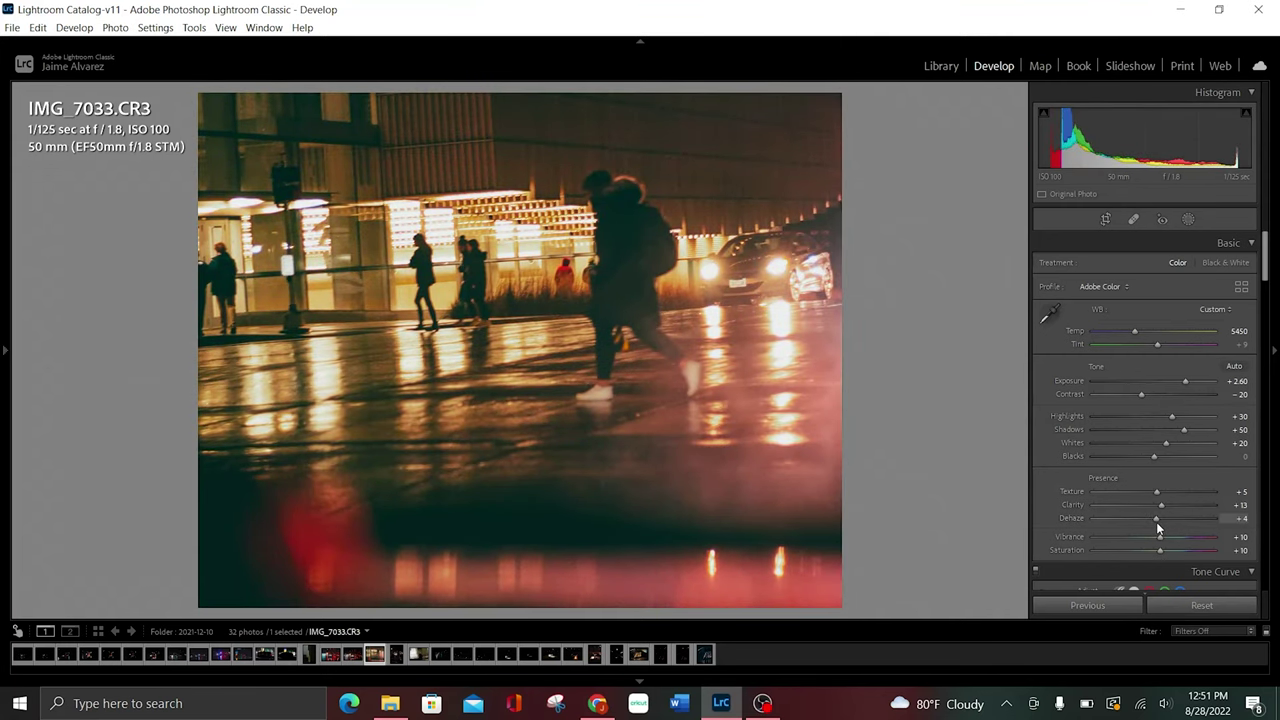
pyautogui.doubleClick(1156, 521)
pyautogui.press('\\')
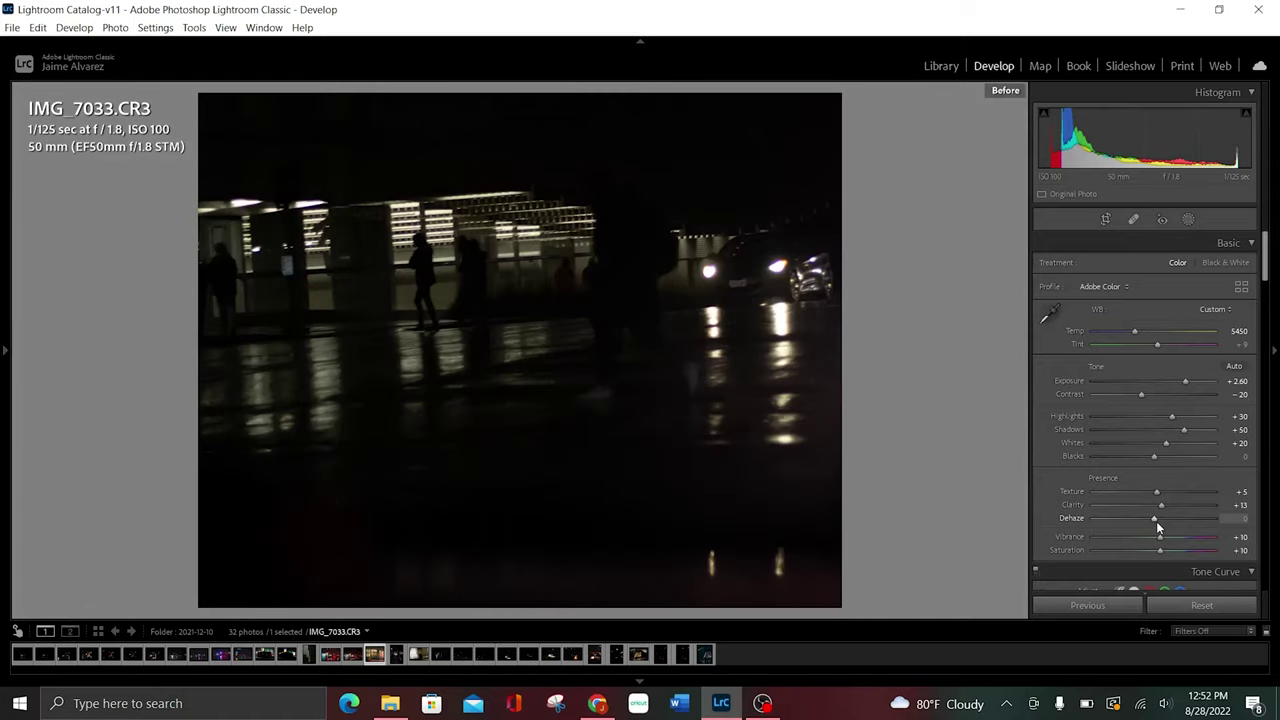
# Return from the Before view to the finished After edit.
pyautogui.press('\\')
pyautogui.press('\\')
pyautogui.press('\\')
pyautogui.press('\\')
pyautogui.press('\\')
pyautogui.press('\\')
pyautogui.press('\\')
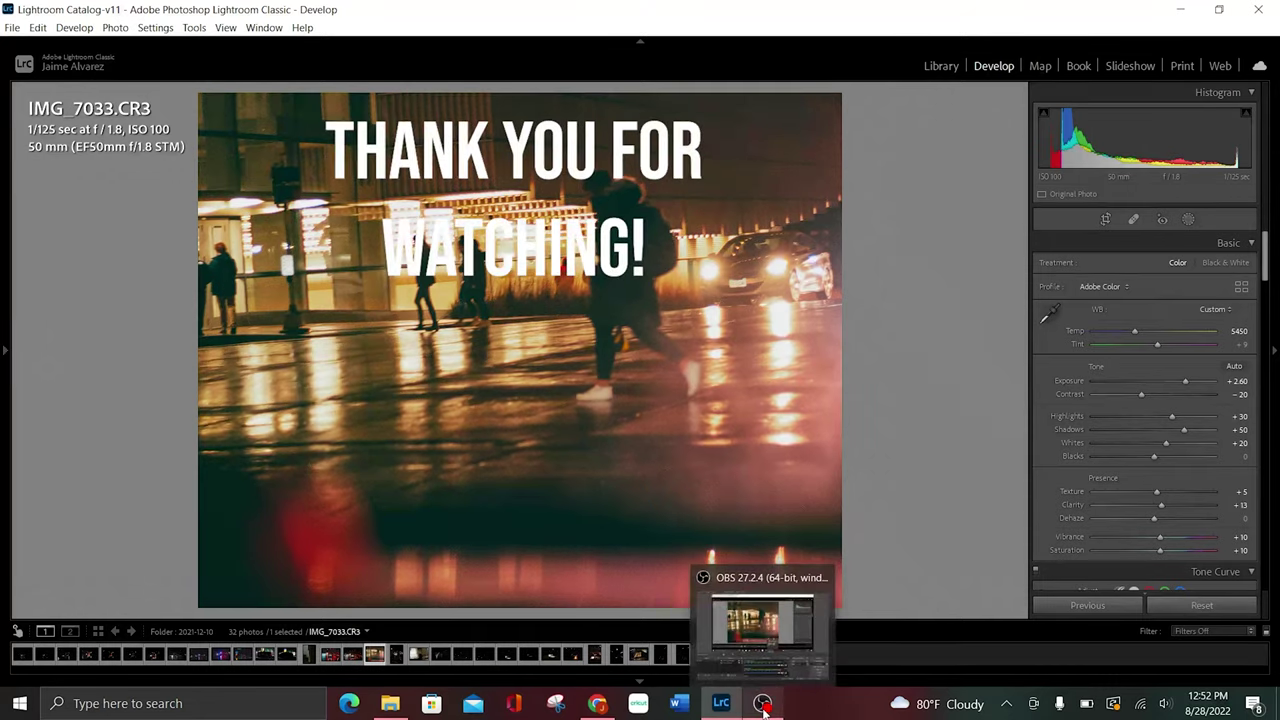
# Bring up OBS from the taskbar to stop the recording.
pyautogui.click(763, 706)
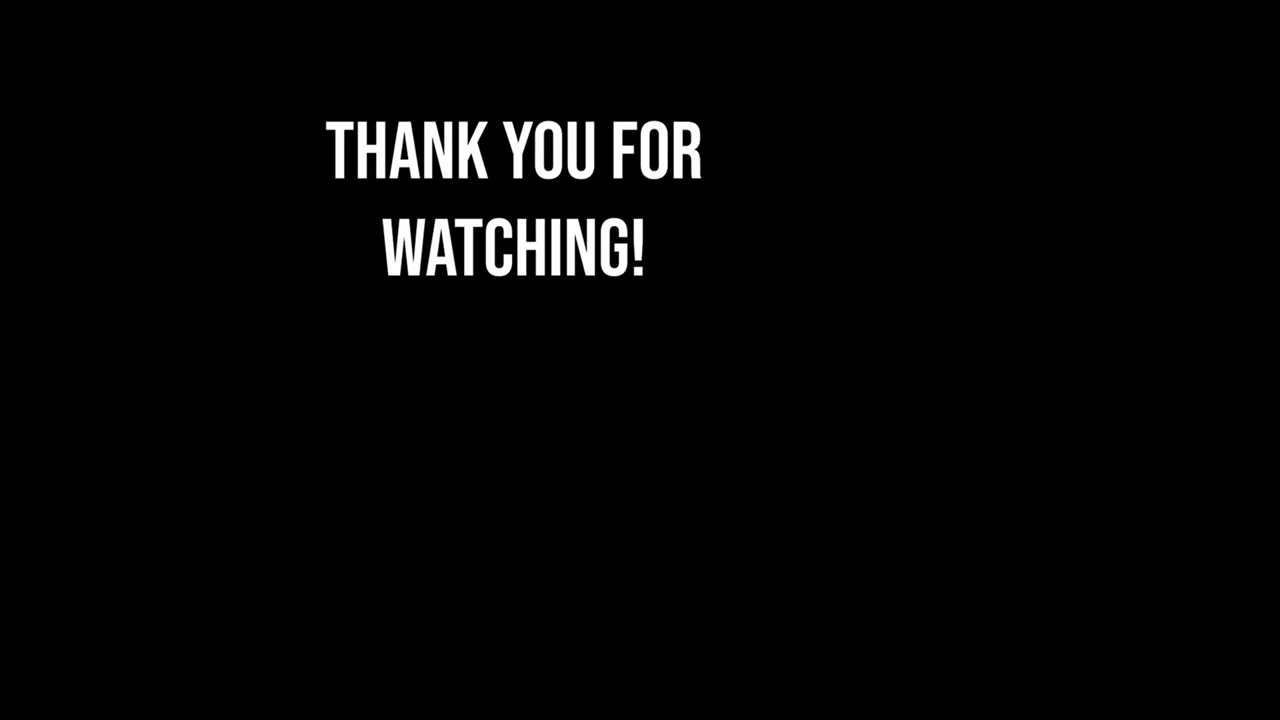